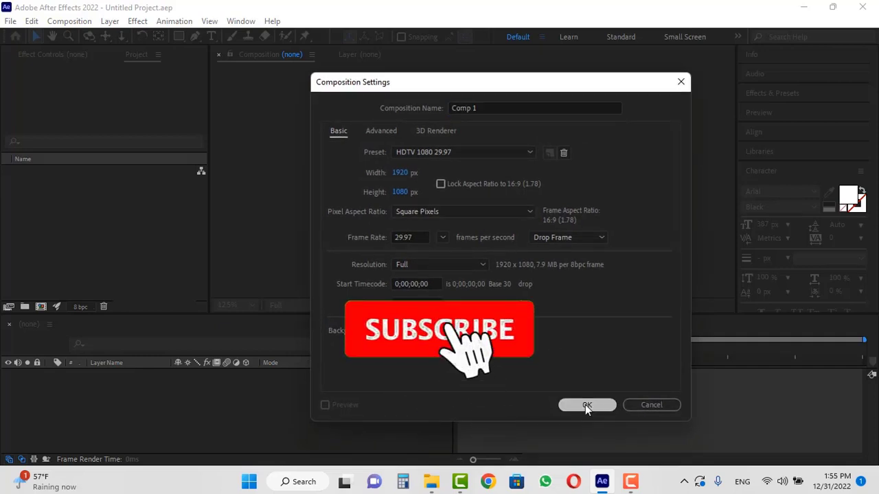
- Create a new composition and type a white letter L in it
{"action": "left_click", "coordinate": [585, 404]}
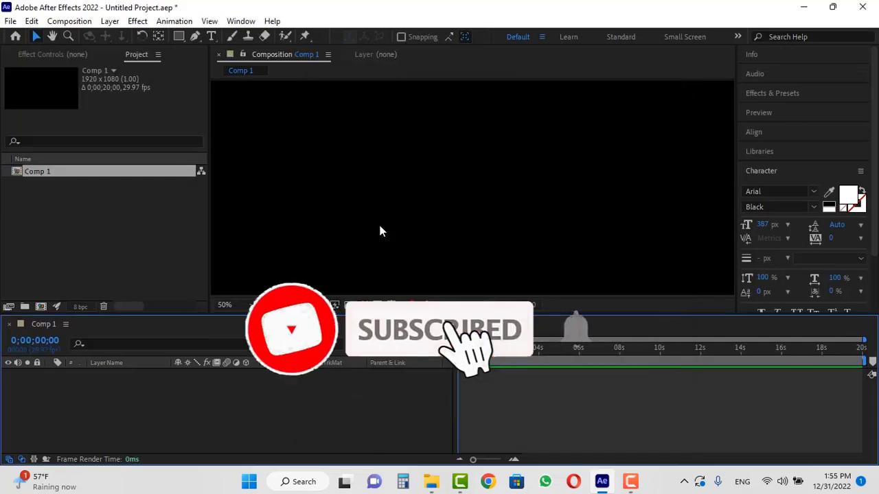
{"action": "left_click", "coordinate": [213, 38]}
{"action": "scroll", "coordinate": [453, 184], "scroll_direction": "down", "scroll_amount": 1}
{"action": "left_click", "coordinate": [456, 206]}
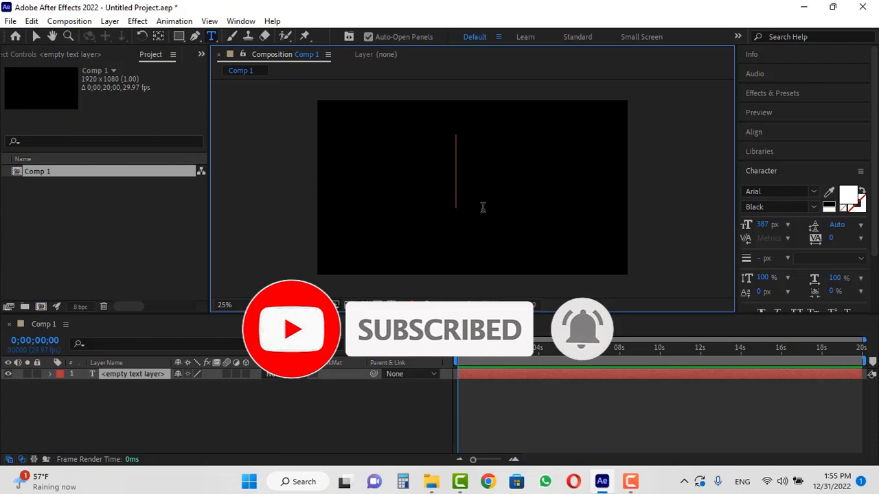
{"action": "type", "text": "L"}
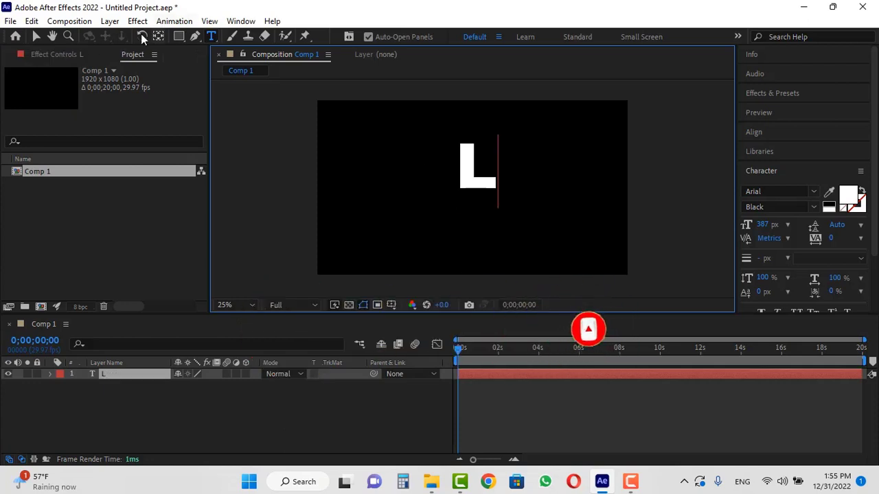
{"action": "left_click", "coordinate": [36, 36]}
- Centre the L's anchor point and move the L to the centre of the comp
{"action": "right_click", "coordinate": [465, 159]}
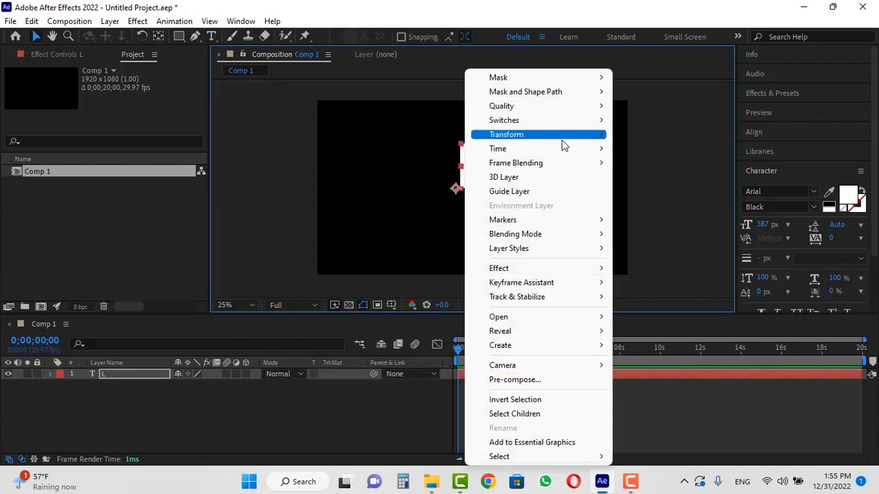
{"action": "left_click", "coordinate": [645, 288]}
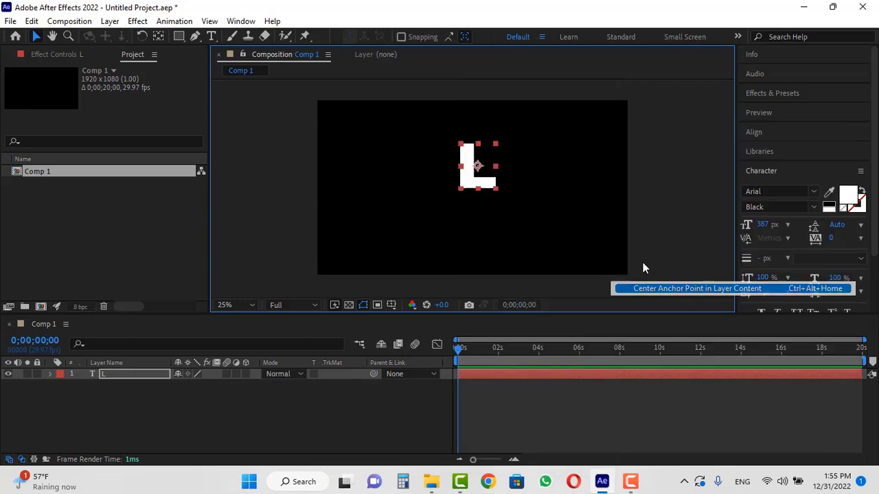
{"action": "right_click", "coordinate": [468, 161]}
{"action": "mouse_move", "coordinate": [507, 134]}
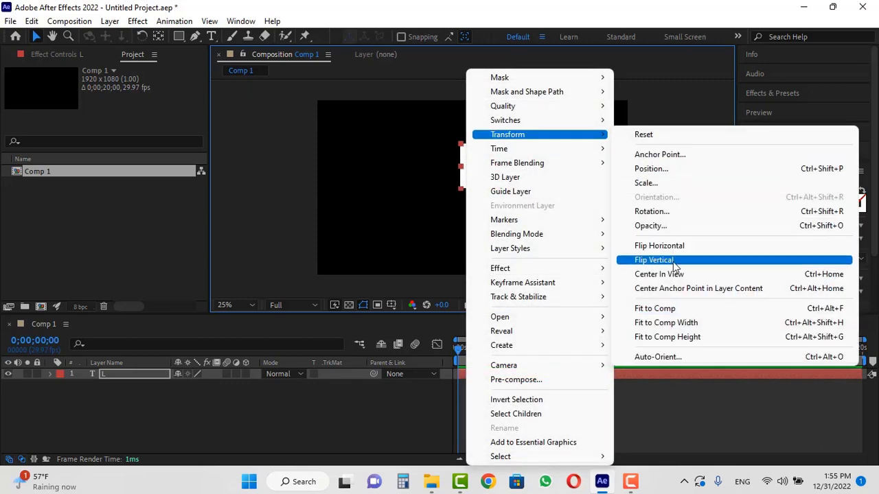
{"action": "left_click", "coordinate": [672, 276]}
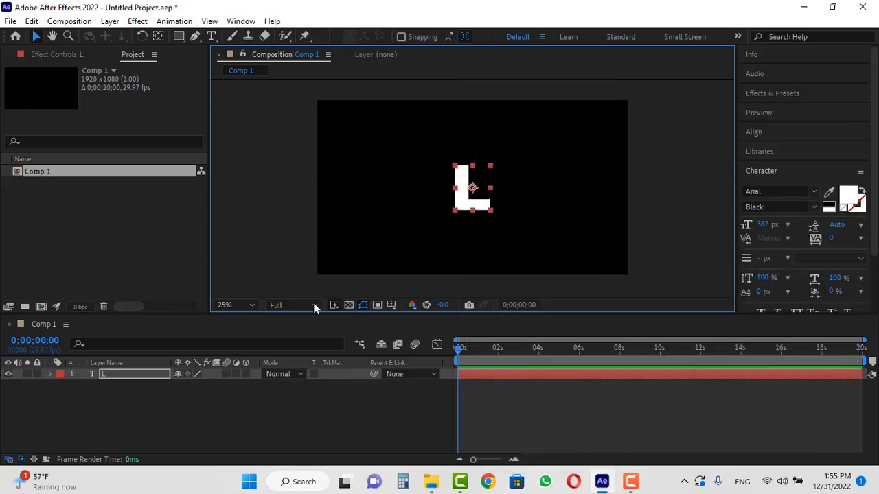
- Convert the L to shapes, delete the original text layer, and duplicate L Outlines
{"action": "left_click", "coordinate": [123, 376]}
{"action": "right_click", "coordinate": [123, 376]}
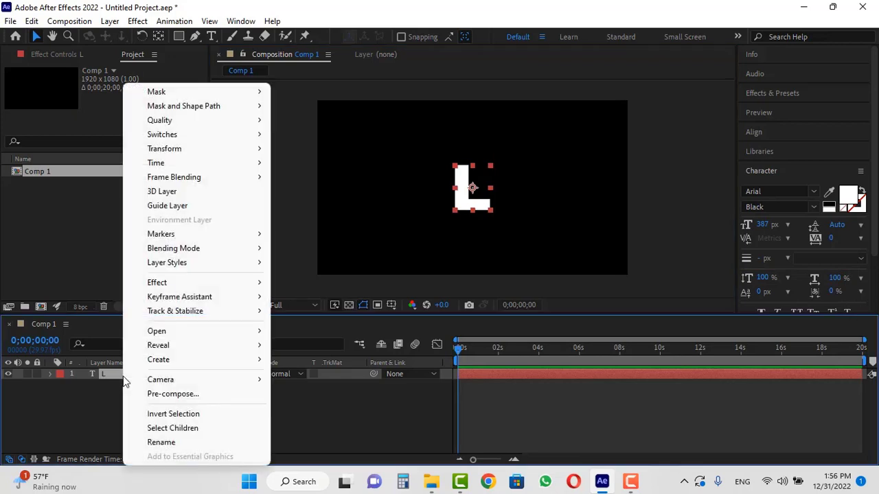
{"action": "mouse_move", "coordinate": [195, 359]}
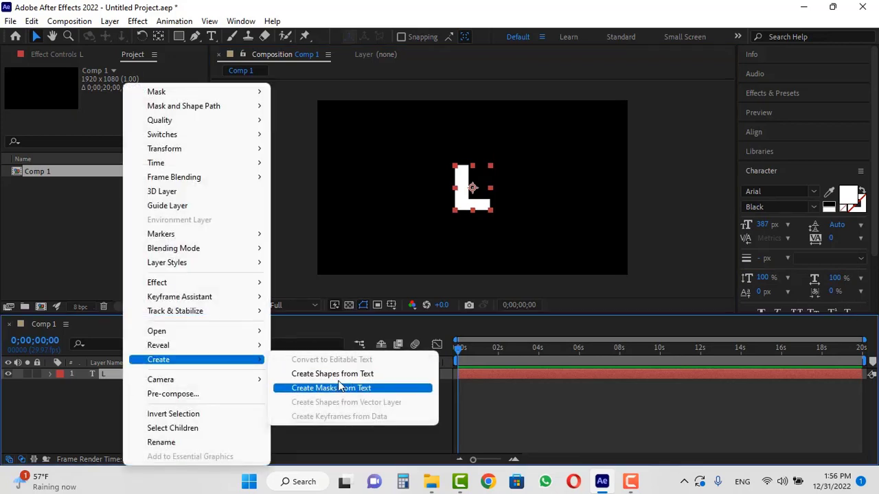
{"action": "left_click", "coordinate": [352, 377]}
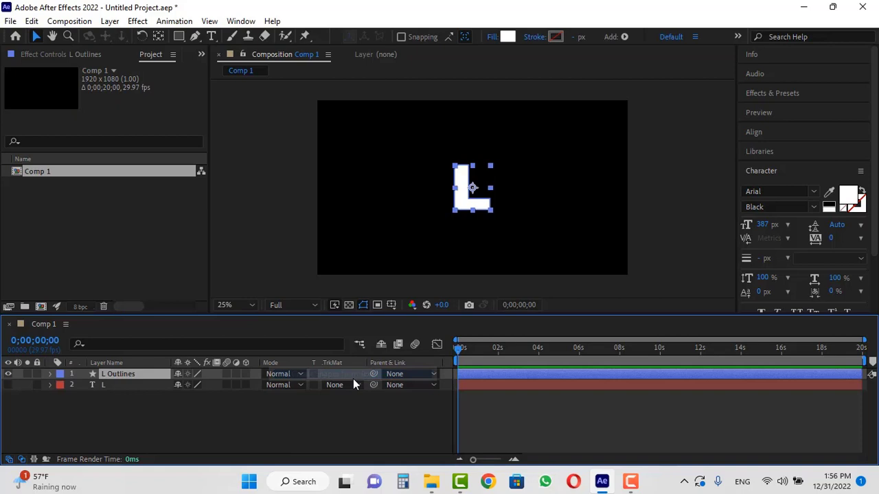
{"action": "left_click", "coordinate": [136, 384]}
{"action": "key", "text": "Delete"}
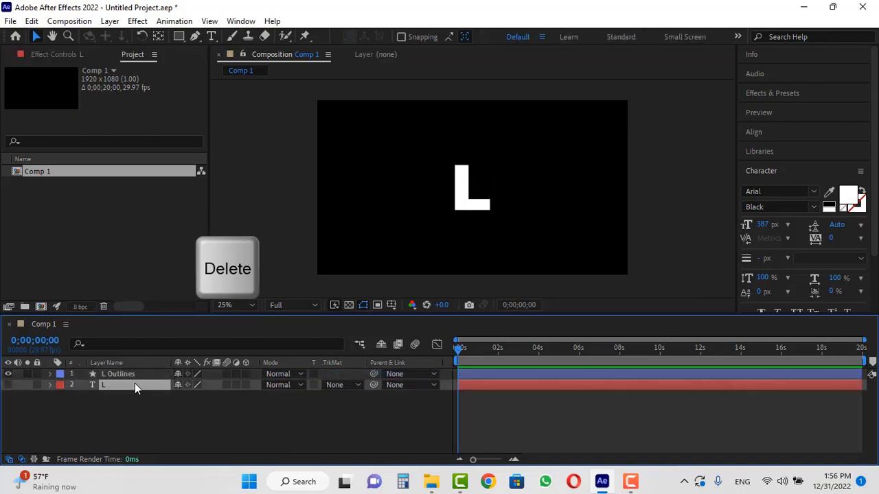
{"action": "left_click", "coordinate": [124, 376]}
{"action": "key", "text": "ctrl+d"}
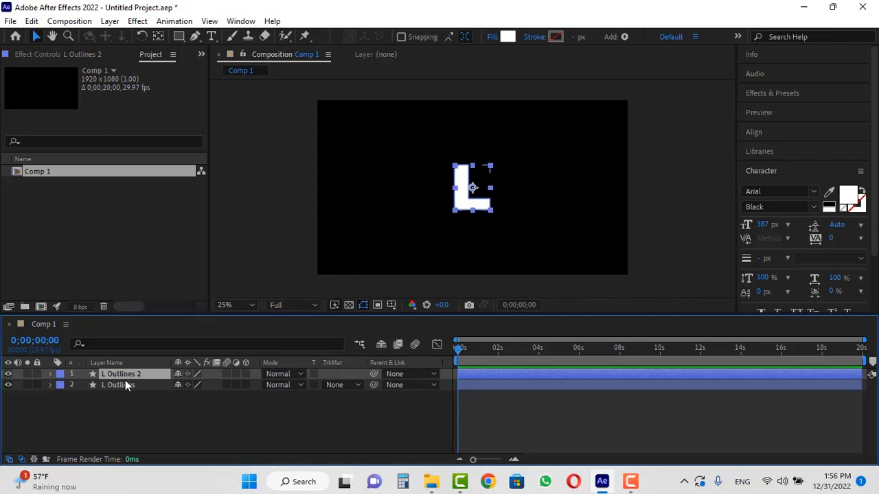
- Add a Repeater with 40 copies to the lower L Outlines layer
{"action": "left_click", "coordinate": [123, 384]}
{"action": "left_click", "coordinate": [50, 385]}
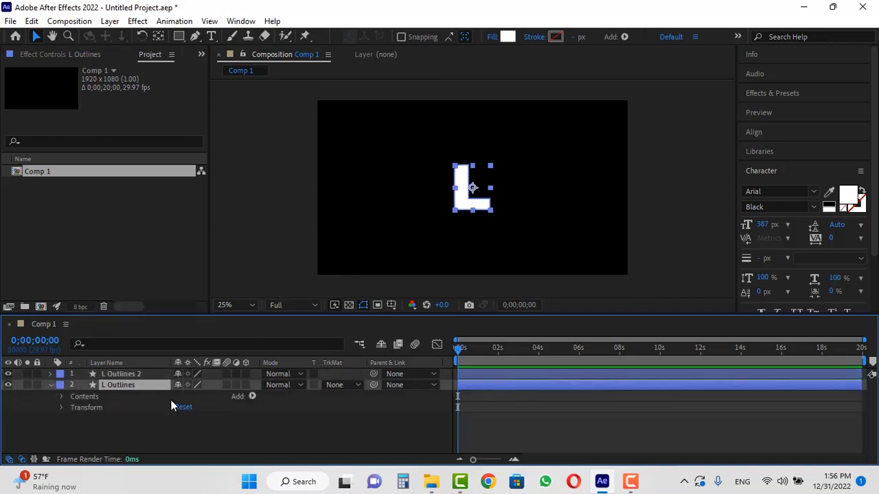
{"action": "left_click", "coordinate": [251, 397]}
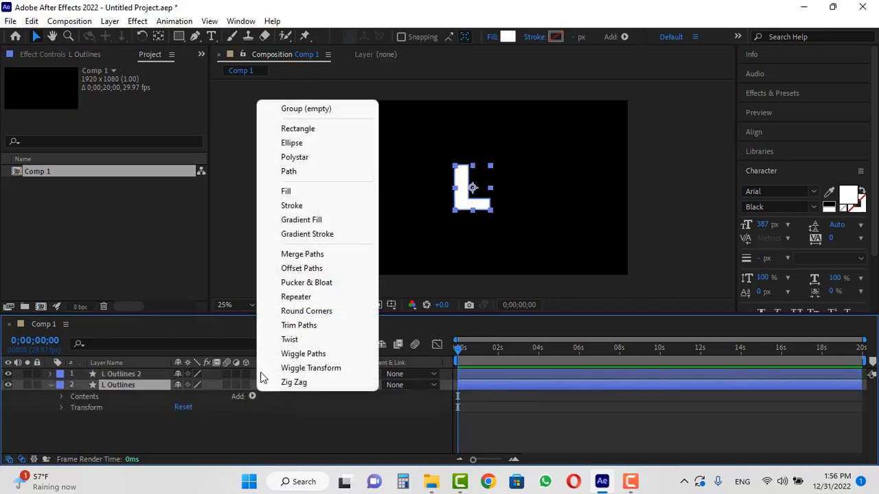
{"action": "left_click", "coordinate": [323, 299]}
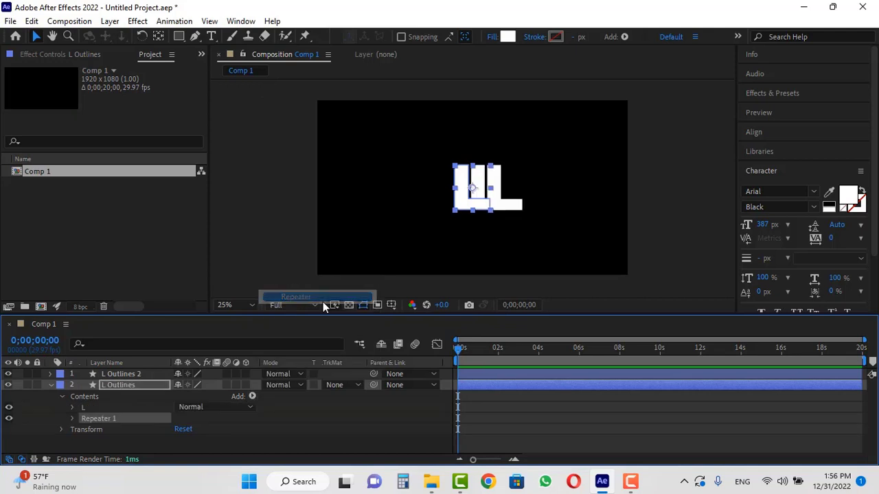
{"action": "left_click", "coordinate": [72, 419]}
{"action": "scroll", "coordinate": [172, 418], "scroll_direction": "down", "scroll_amount": 1}
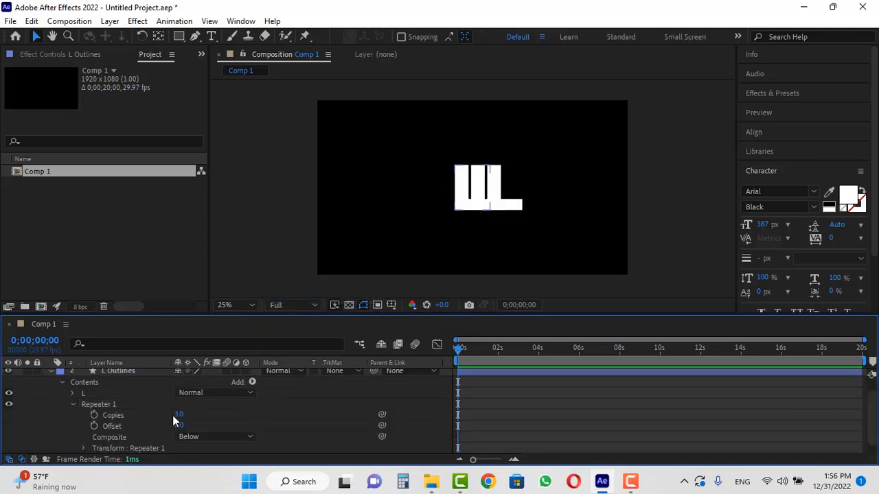
{"action": "left_click", "coordinate": [179, 415]}
{"action": "type", "text": "40"}
{"action": "key", "text": "Return"}
- Set the repeater's transform position offset to 1,1
{"action": "scroll", "coordinate": [152, 420], "scroll_direction": "down", "scroll_amount": 1}
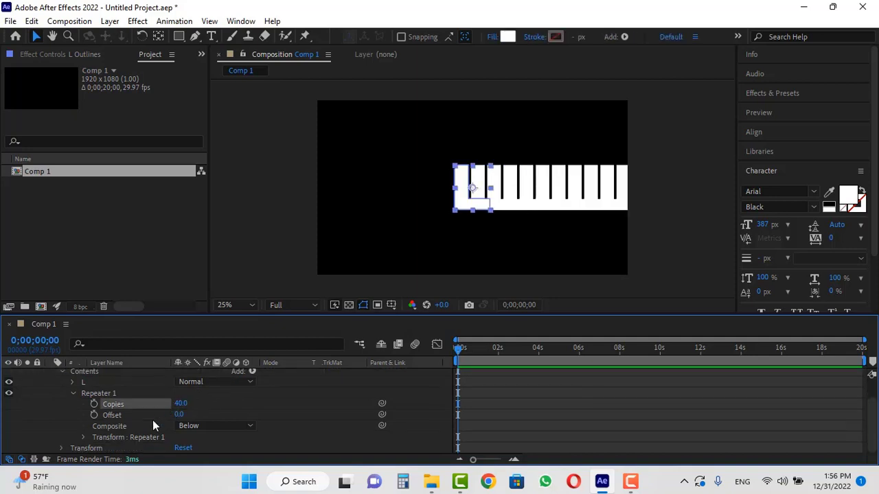
{"action": "left_click", "coordinate": [84, 438]}
{"action": "scroll", "coordinate": [90, 439], "scroll_direction": "down", "scroll_amount": 2}
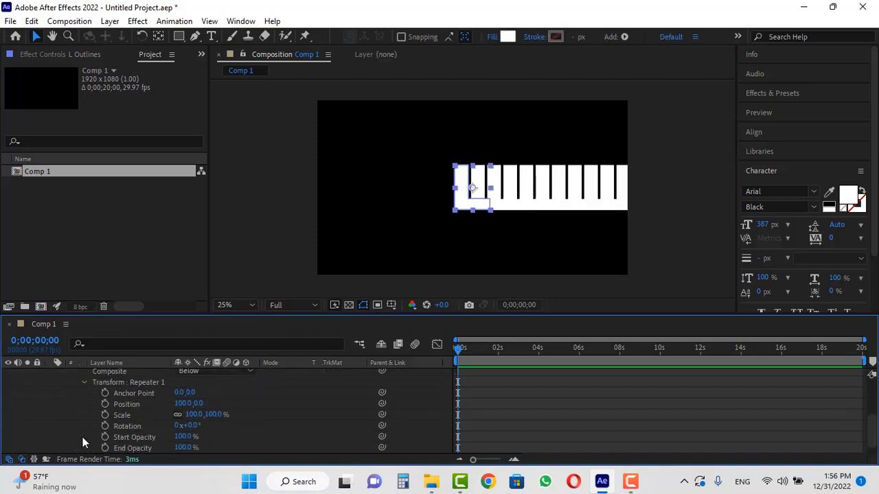
{"action": "left_click", "coordinate": [181, 404]}
{"action": "type", "text": "1"}
{"action": "key", "text": "Return"}
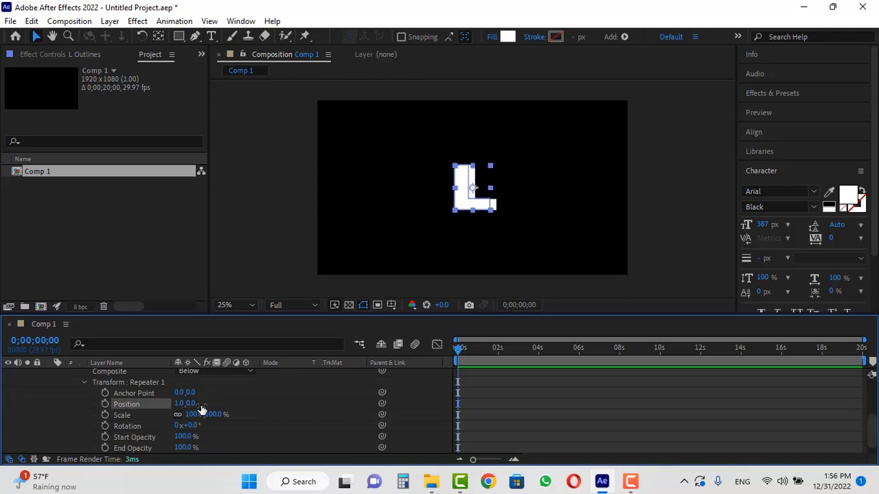
{"action": "left_click", "coordinate": [189, 404]}
{"action": "type", "text": "1"}
{"action": "key", "text": "Return"}
- Set the shape's fill colour to light pink
{"action": "left_click", "coordinate": [511, 39]}
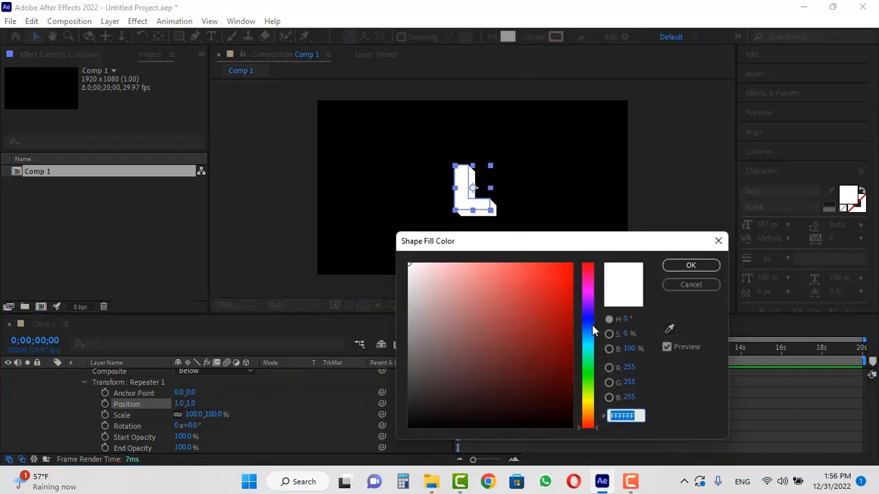
{"action": "left_click", "coordinate": [588, 289]}
{"action": "left_click_drag", "start_coordinate": [490, 283], "coordinate": [484, 274]}
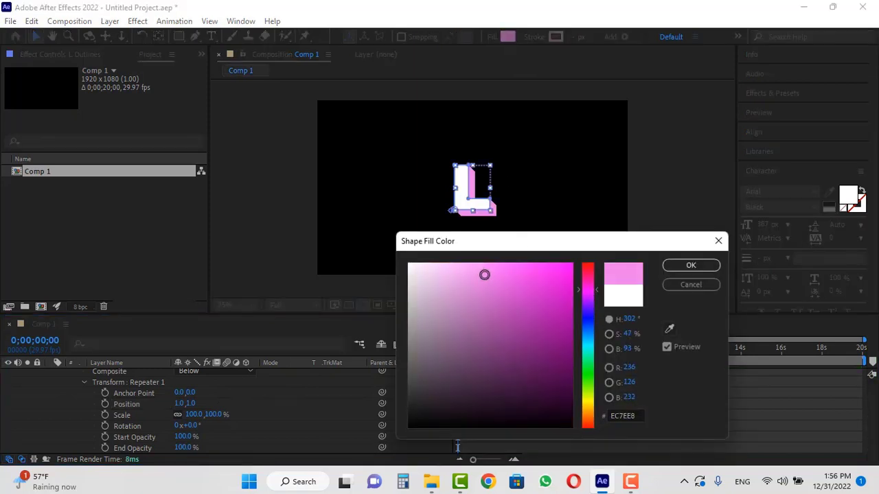
{"action": "left_click", "coordinate": [690, 265]}
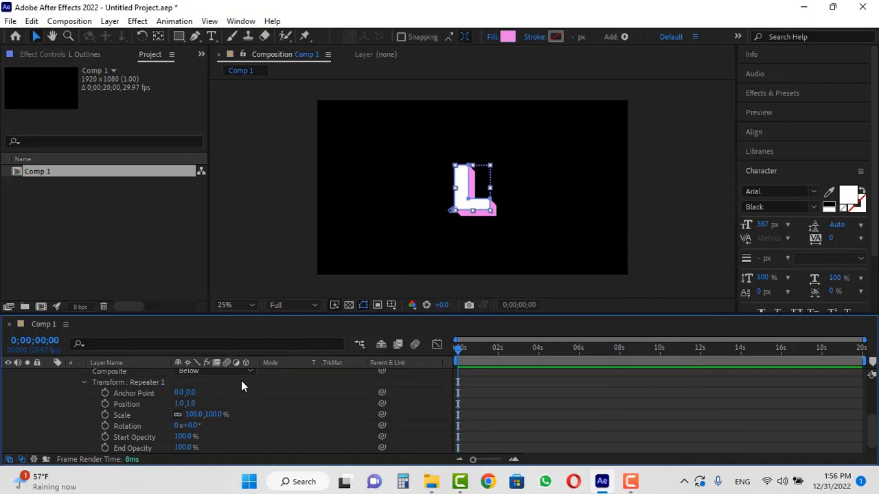
- Set starting keyframes on Repeater Copies and on L Outlines 2 Position
{"action": "scroll", "coordinate": [173, 392], "scroll_direction": "up", "scroll_amount": 3}
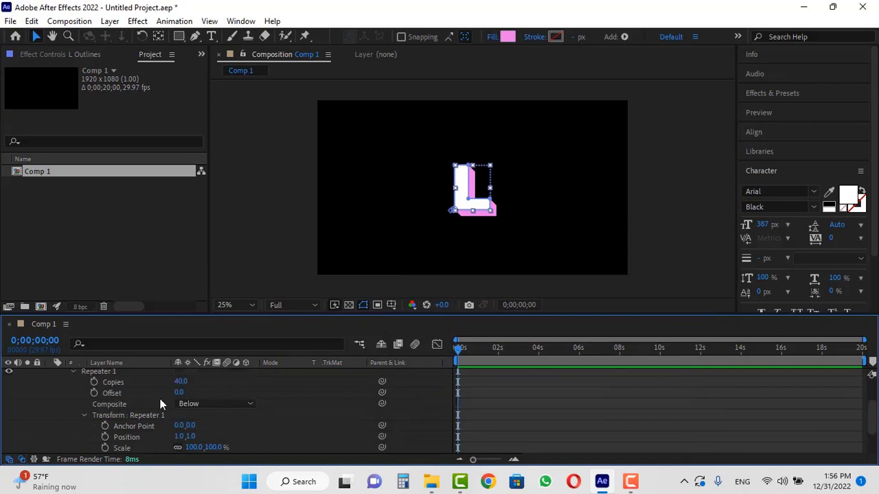
{"action": "left_click", "coordinate": [94, 382]}
{"action": "key", "text": "u"}
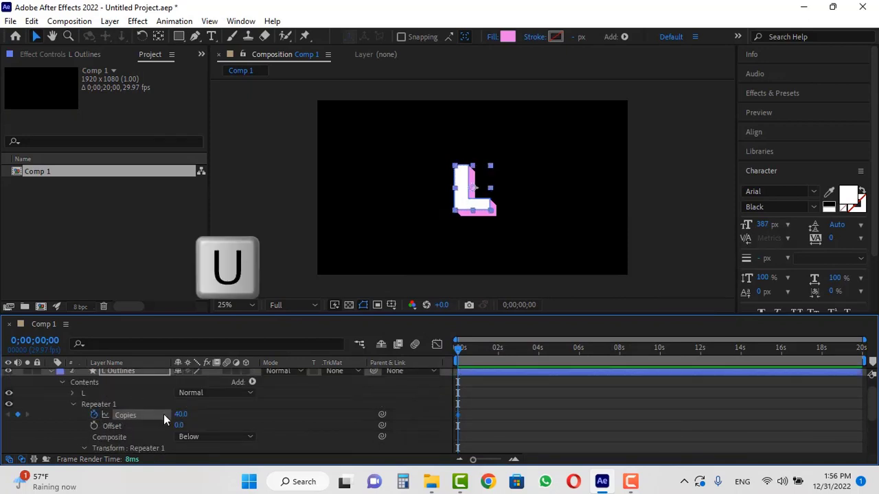
{"action": "key", "text": "u"}
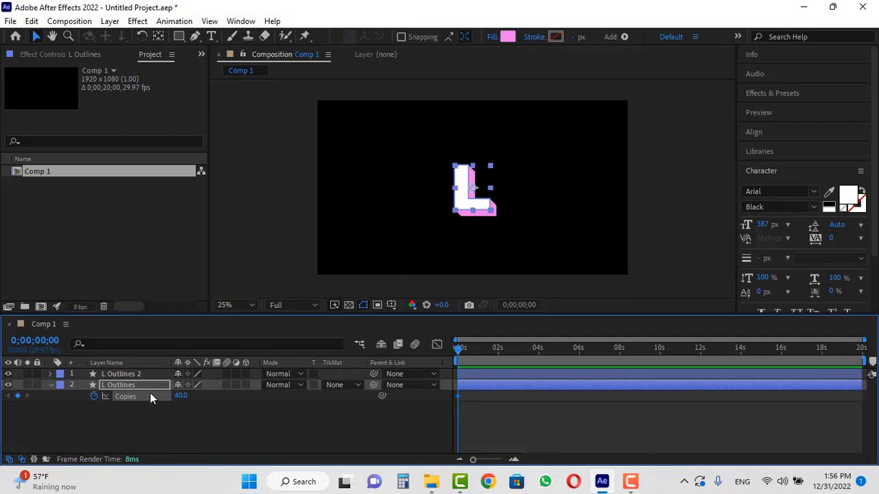
{"action": "left_click", "coordinate": [143, 373]}
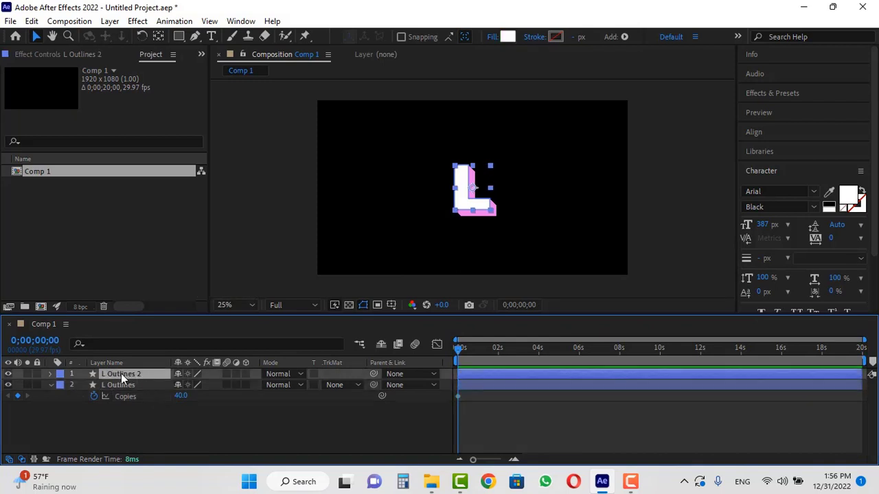
{"action": "key", "text": "p"}
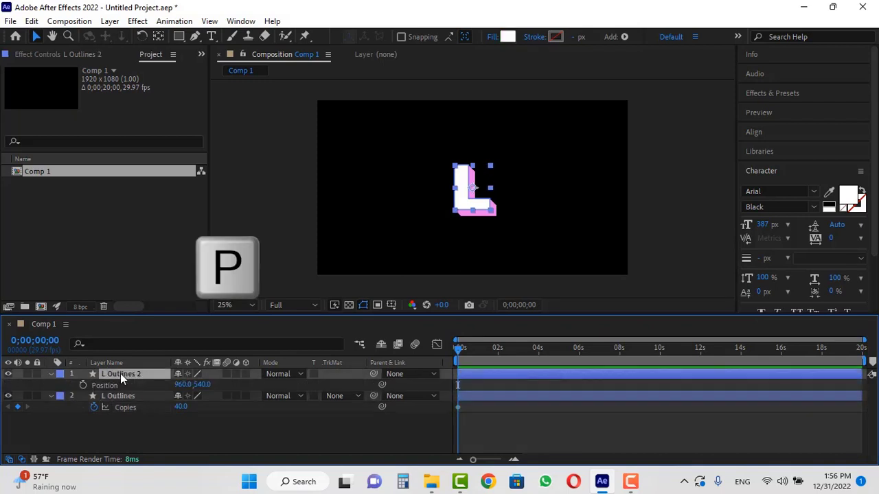
{"action": "left_click", "coordinate": [83, 386]}
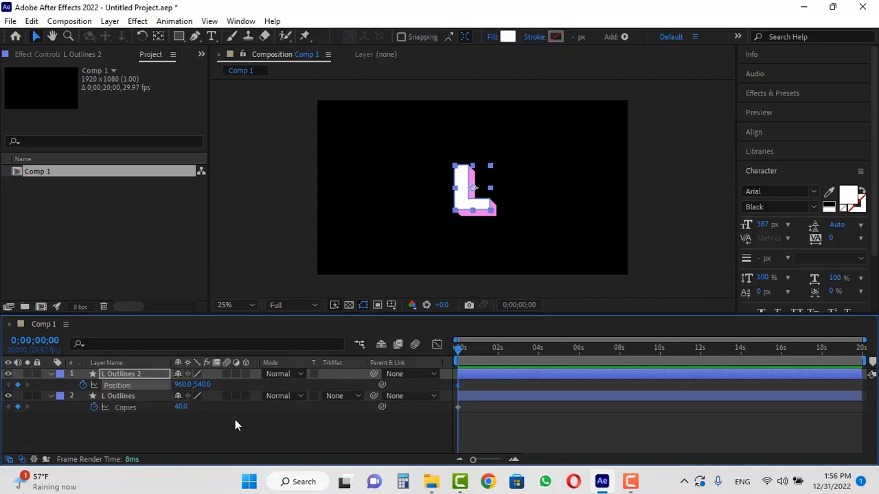
- Parent L Outlines to L Outlines 2 and add guides at the L's bottom and right edges
{"action": "key", "text": "ctrl+r"}
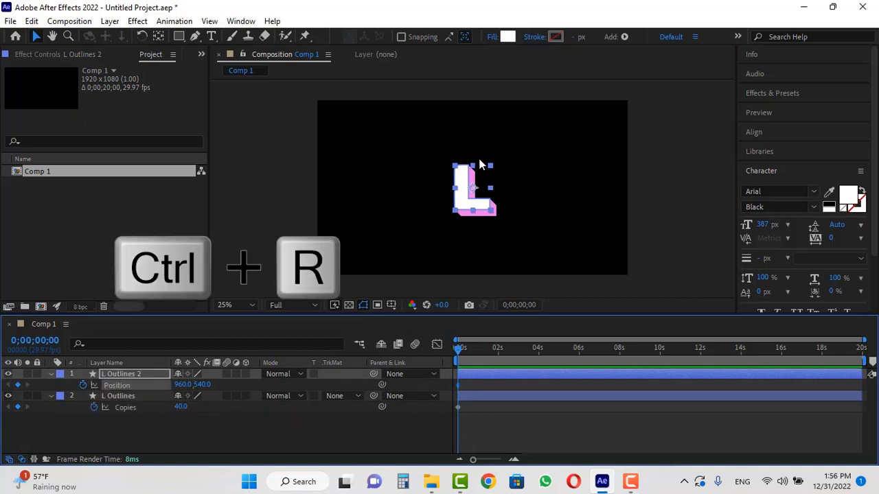
{"action": "key", "text": "period"}
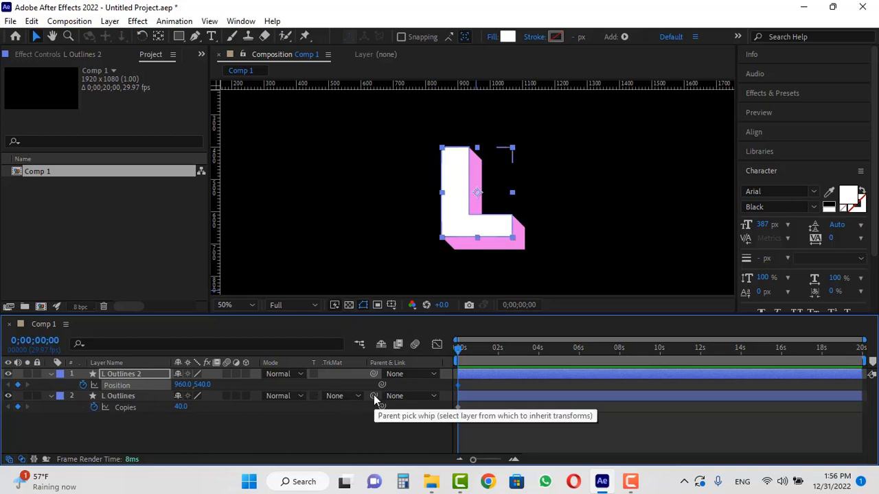
{"action": "left_click_drag", "start_coordinate": [374, 395], "coordinate": [147, 374]}
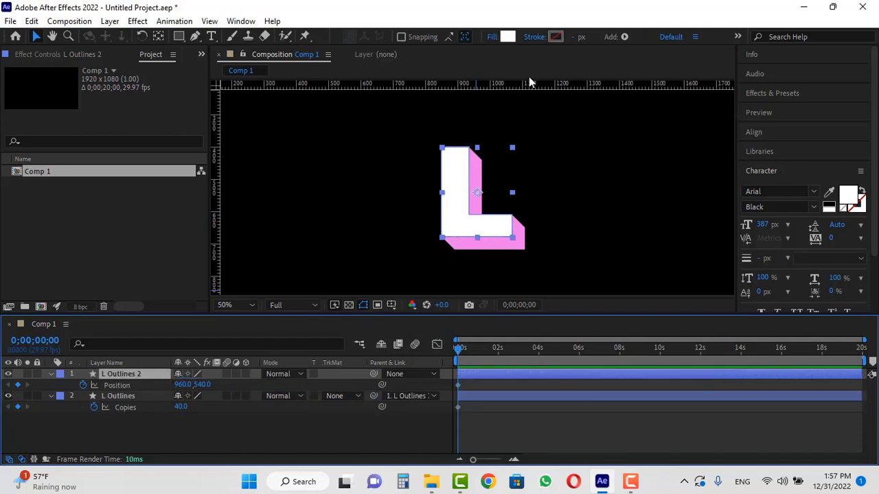
{"action": "left_click_drag", "start_coordinate": [528, 83], "coordinate": [566, 250]}
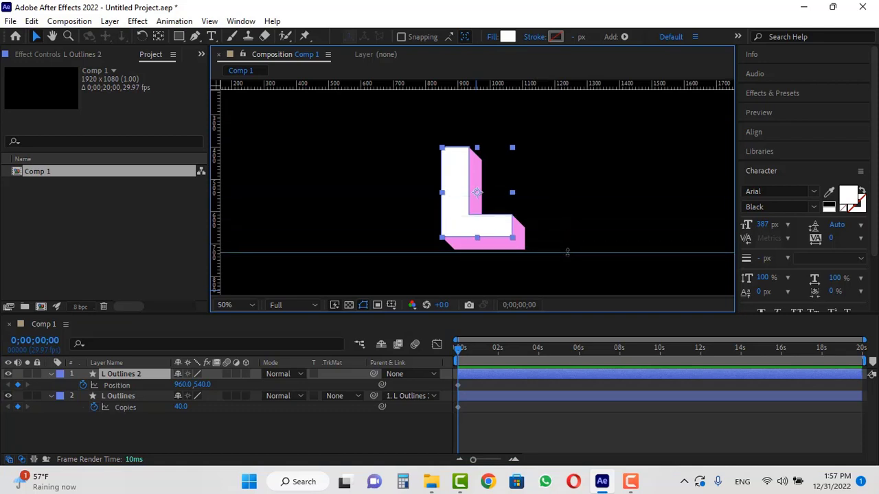
{"action": "left_click_drag", "start_coordinate": [567, 252], "coordinate": [567, 252]}
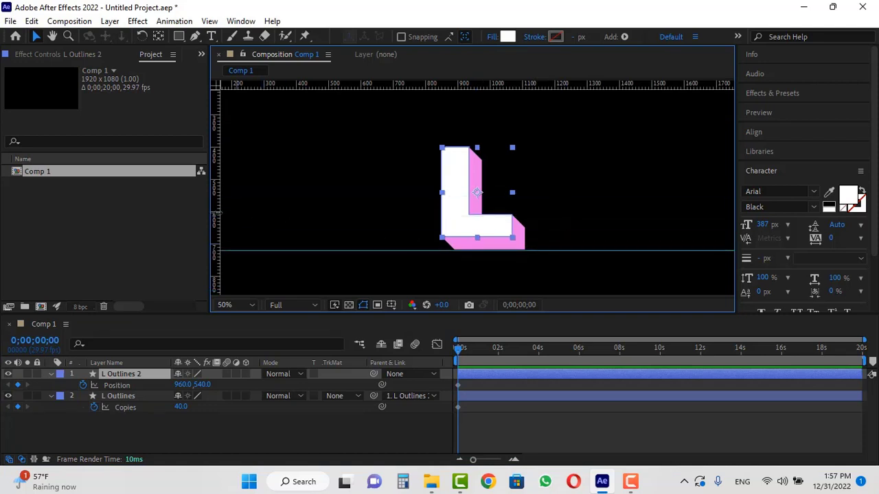
{"action": "left_click_drag", "start_coordinate": [214, 213], "coordinate": [525, 257]}
- Ten frames later, move the top L onto the guides and set Copies to 0
{"action": "key", "text": "ctrl+shift+Right"}
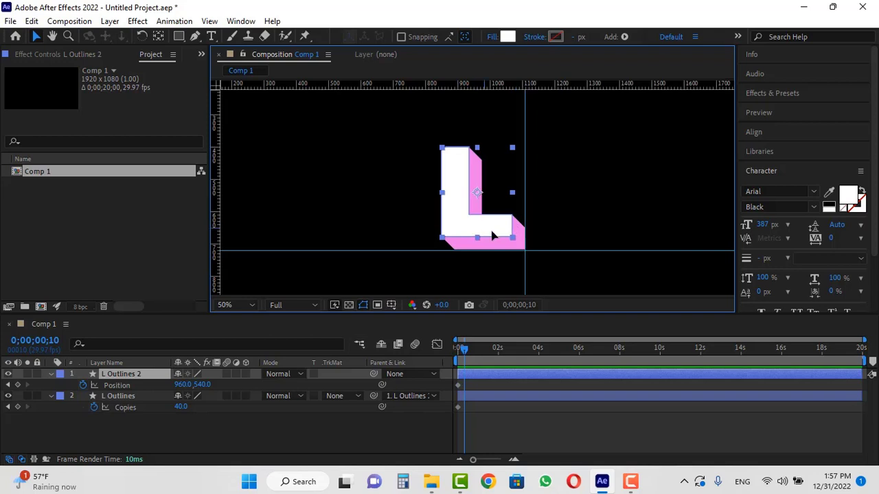
{"action": "left_click_drag", "start_coordinate": [491, 235], "coordinate": [505, 249]}
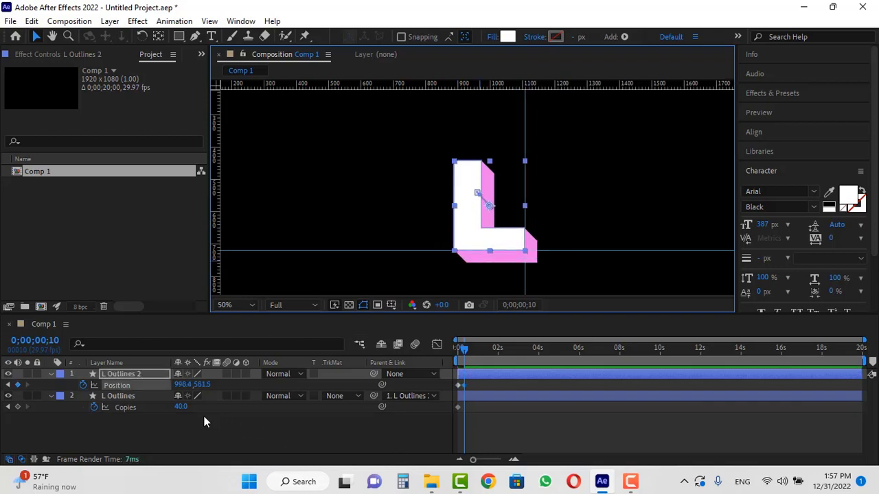
{"action": "left_click", "coordinate": [180, 408]}
{"action": "type", "text": "0"}
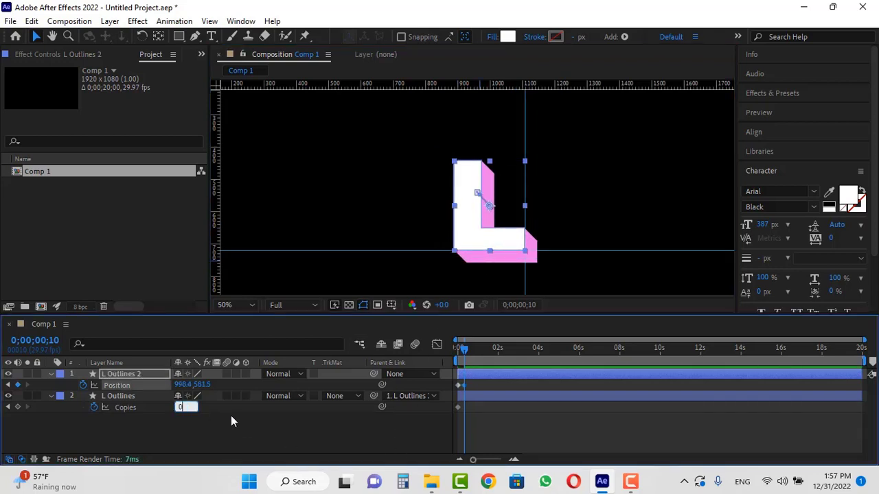
{"action": "key", "text": "Return"}
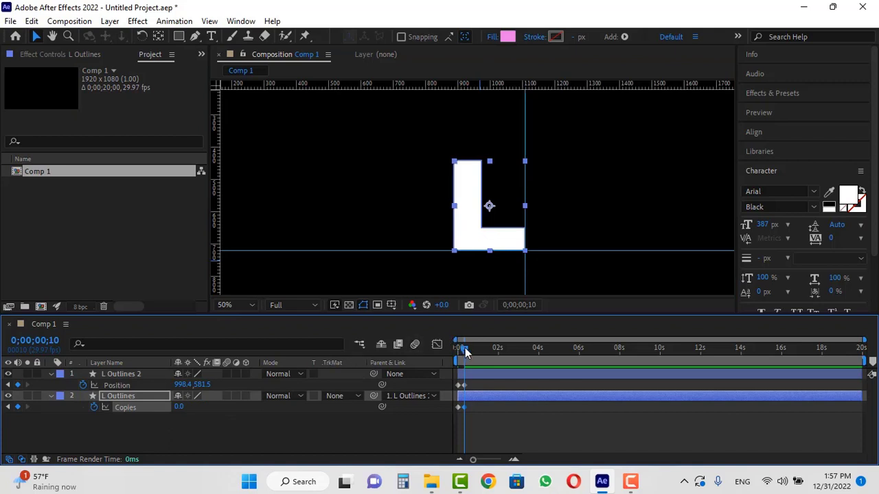
{"action": "mouse_move", "coordinate": [465, 347]}
{"action": "left_mouse_down"}
{"action": "mouse_move", "coordinate": [447, 345]}
{"action": "mouse_move", "coordinate": [464, 347]}
{"action": "mouse_move", "coordinate": [455, 349]}
{"action": "left_mouse_up"}
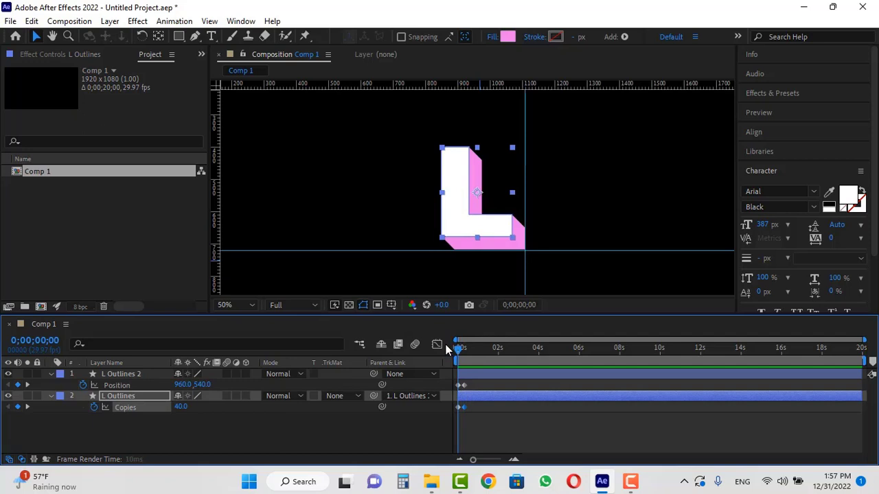
{"action": "scroll", "coordinate": [490, 431], "scroll_direction": "up", "scroll_amount": 2}
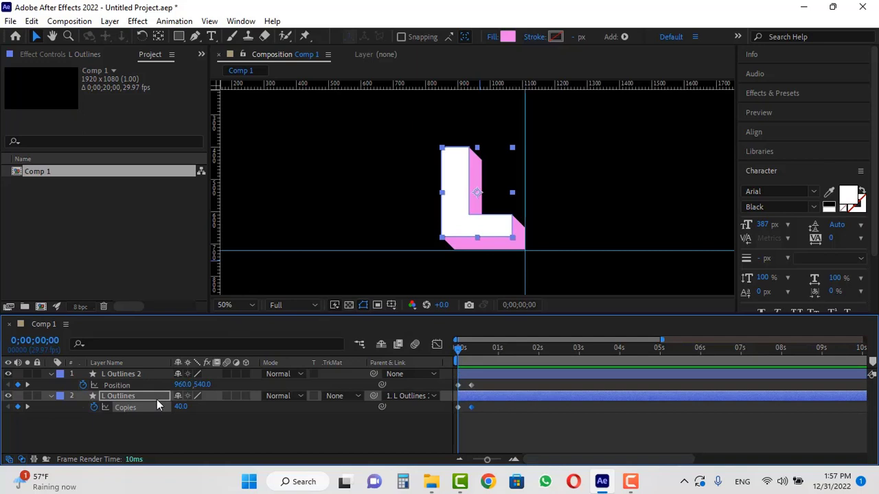
- Separate the top L's Position into X and Y dimensions
{"action": "left_click", "coordinate": [116, 385]}
{"action": "right_click", "coordinate": [121, 389]}
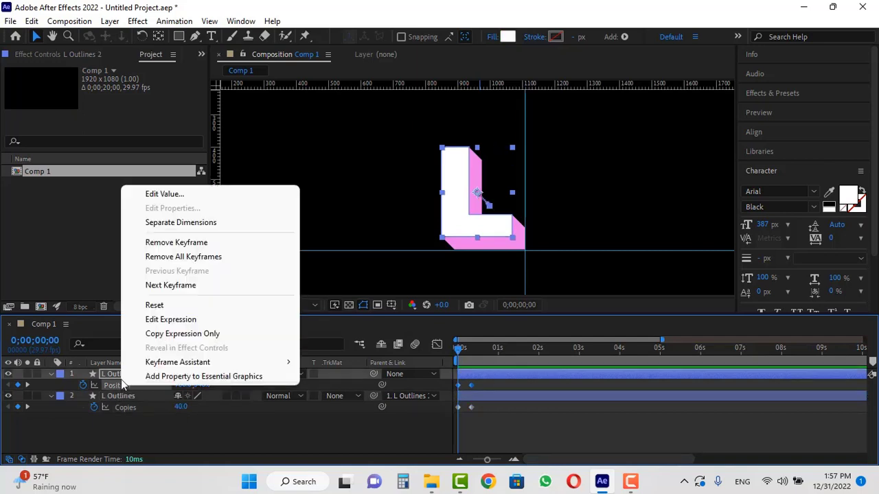
{"action": "left_click", "coordinate": [184, 222]}
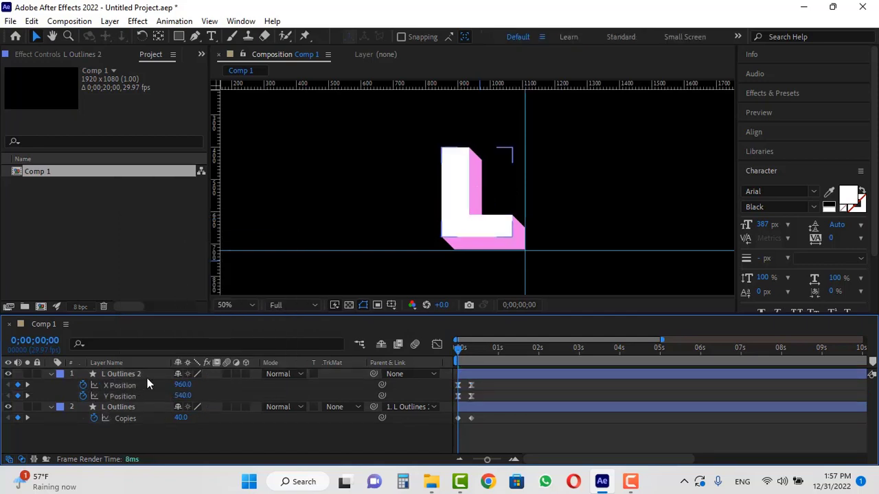
- Start an X Position expression, pick-whipping a variable to the repeater Copies value
{"action": "key", "text": "alt"}
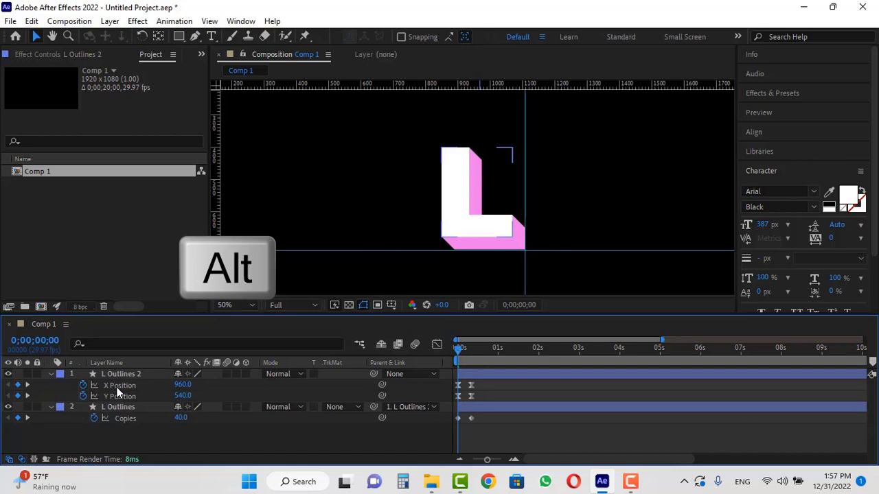
{"action": "left_click", "coordinate": [83, 386], "text": "alt"}
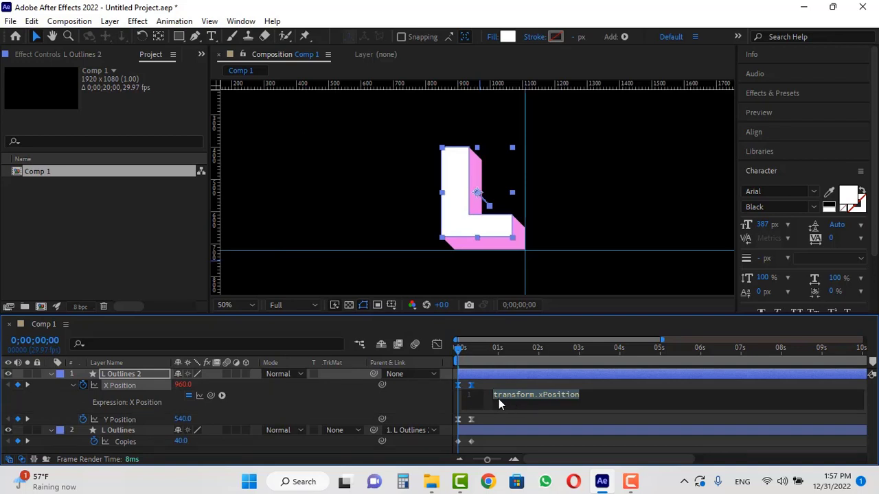
{"action": "type", "text": "w"}
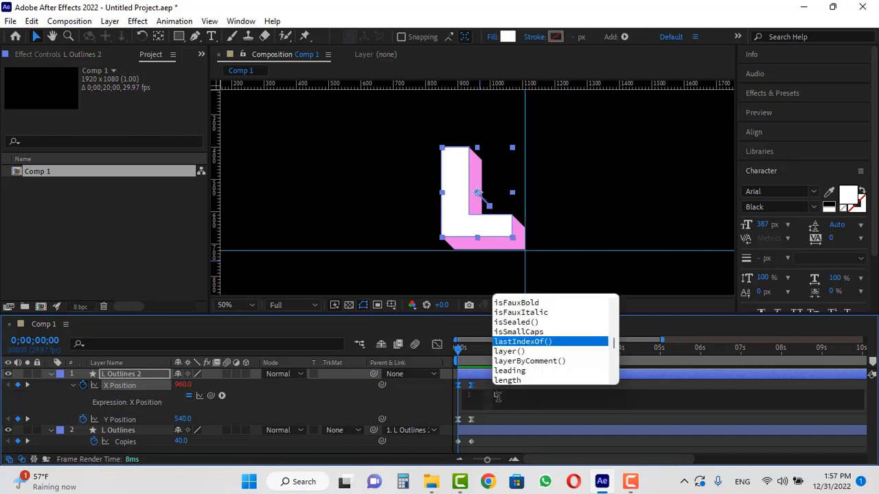
{"action": "type", "text": " ="}
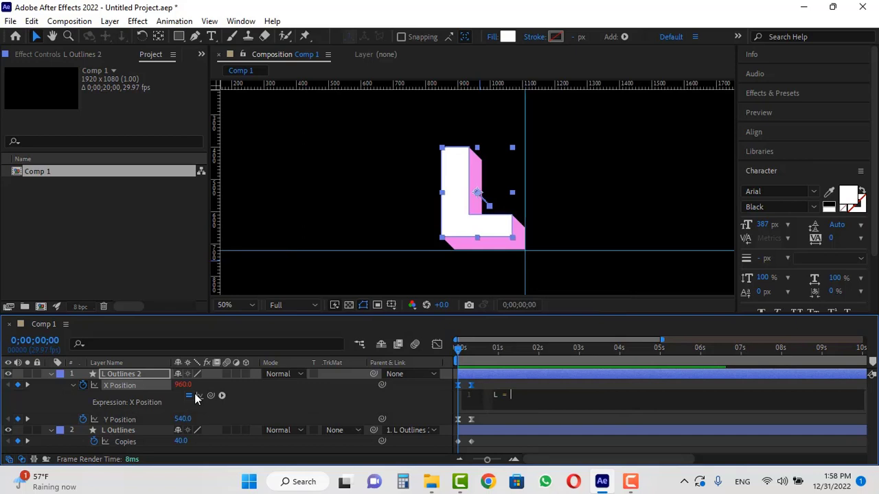
{"action": "left_click_drag", "start_coordinate": [209, 396], "coordinate": [125, 442]}
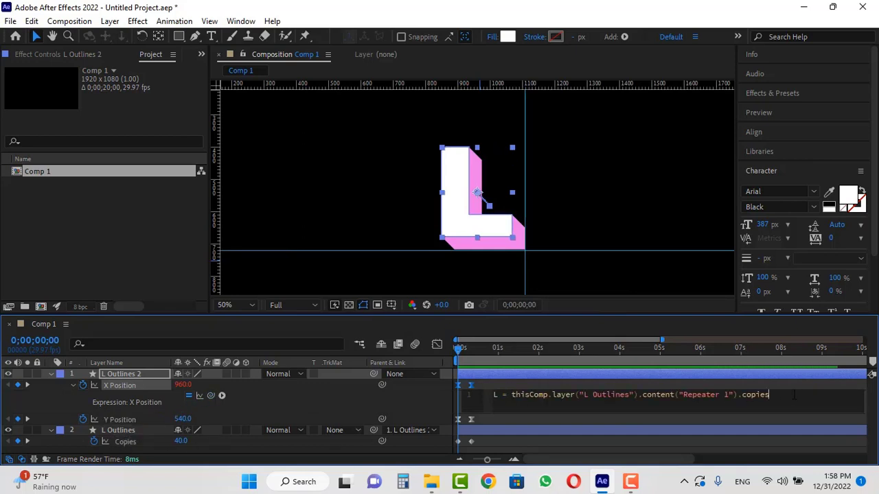
{"action": "key", "text": "Return"}
{"action": "key", "text": "Return"}
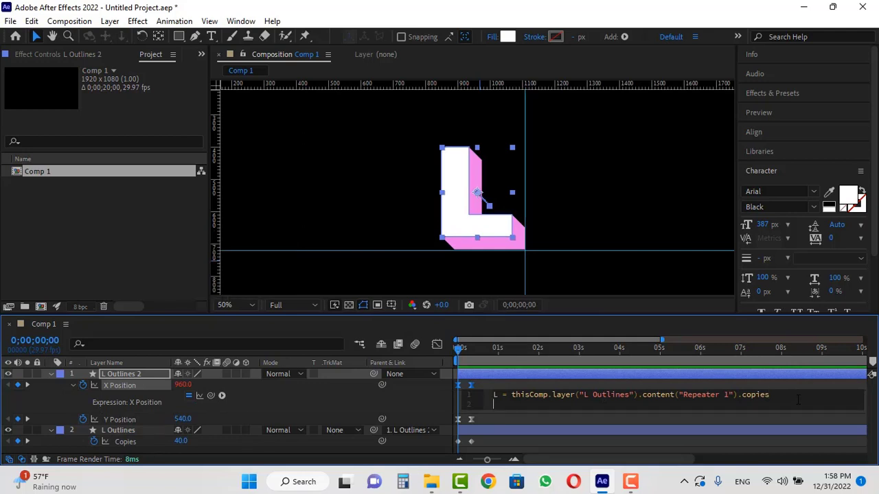
- Begin the linear() call with the arguments L, 0, 40
{"action": "type", "text": "lineae"}
{"action": "key", "text": "BackSpace"}
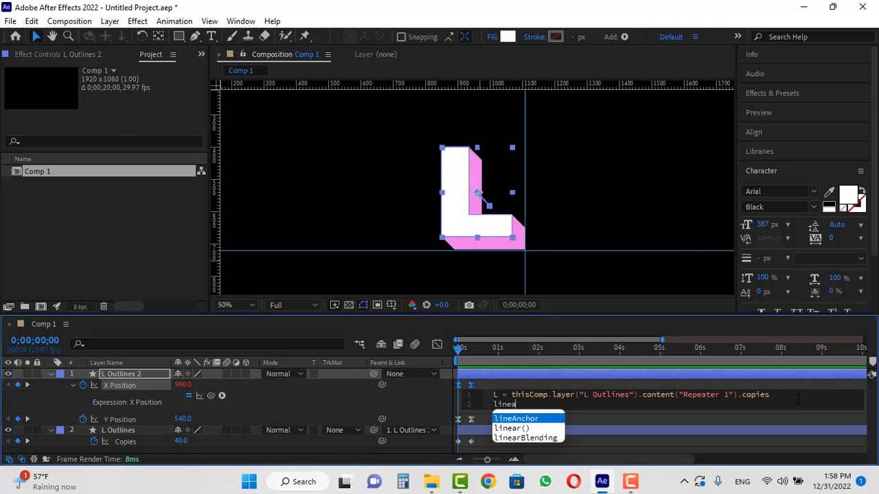
{"action": "key", "text": "Down"}
{"action": "key", "text": "Return"}
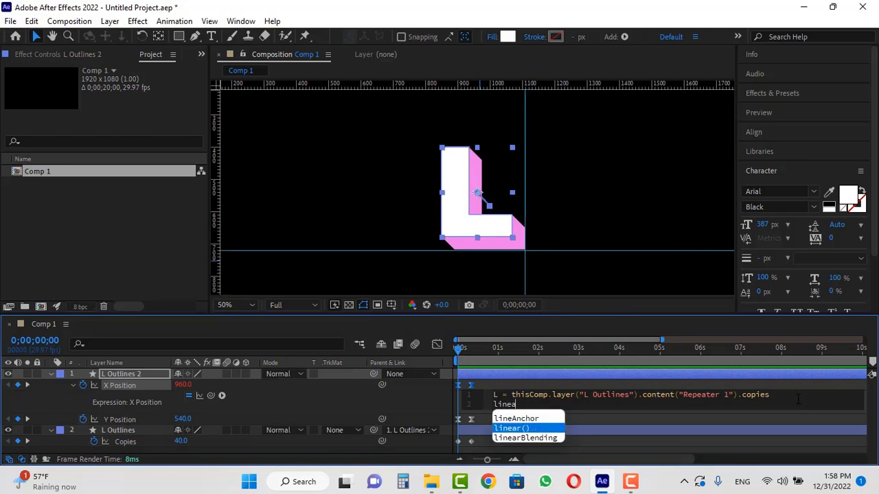
{"action": "key", "text": "Return"}
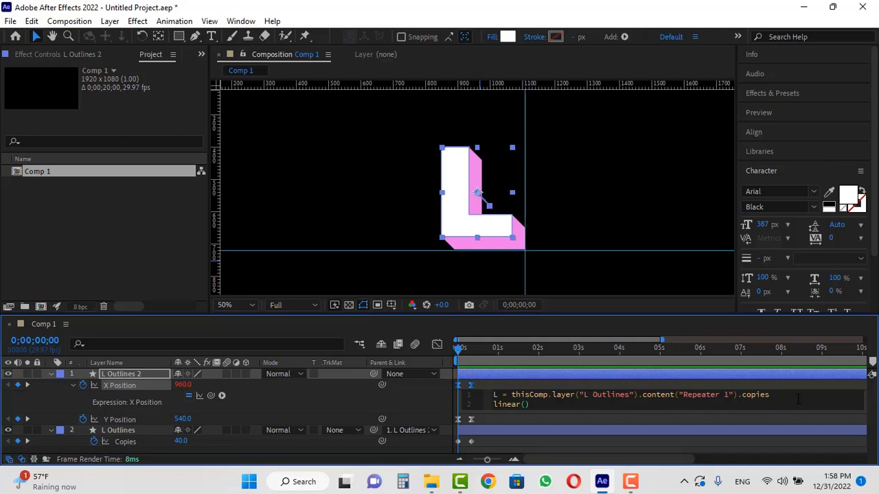
{"action": "type", "text": "L"}
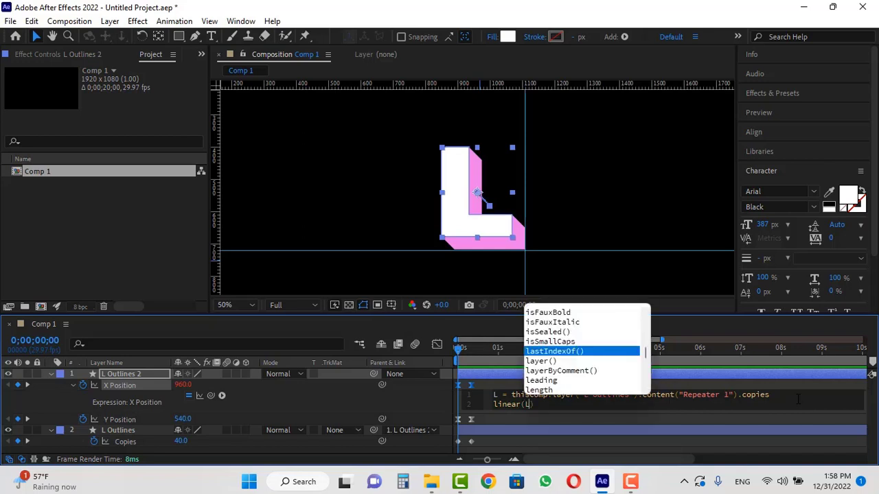
{"action": "type", "text": ","}
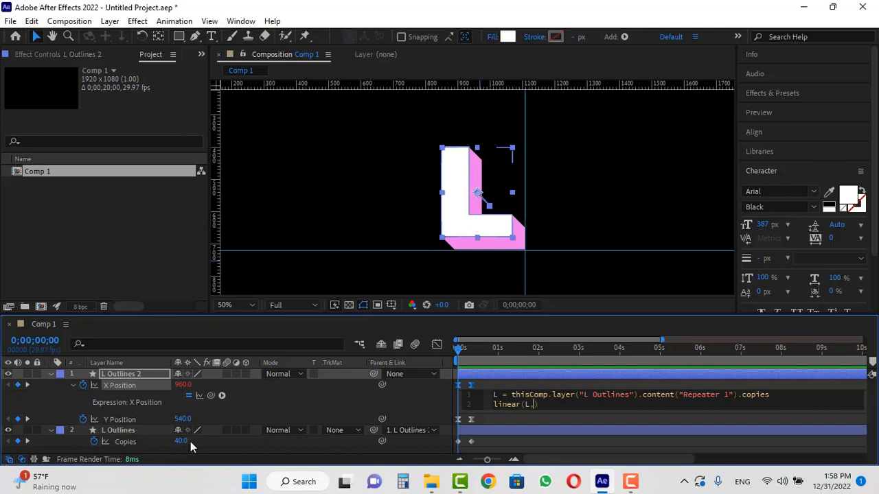
{"action": "type", "text": "0"}
{"action": "type", "text": ",4"}
{"action": "type", "text": "0"}
{"action": "type", "text": ","}
- Copy the moved X Position value 998.4004 into linear() as its first output
{"action": "left_click", "coordinate": [469, 347]}
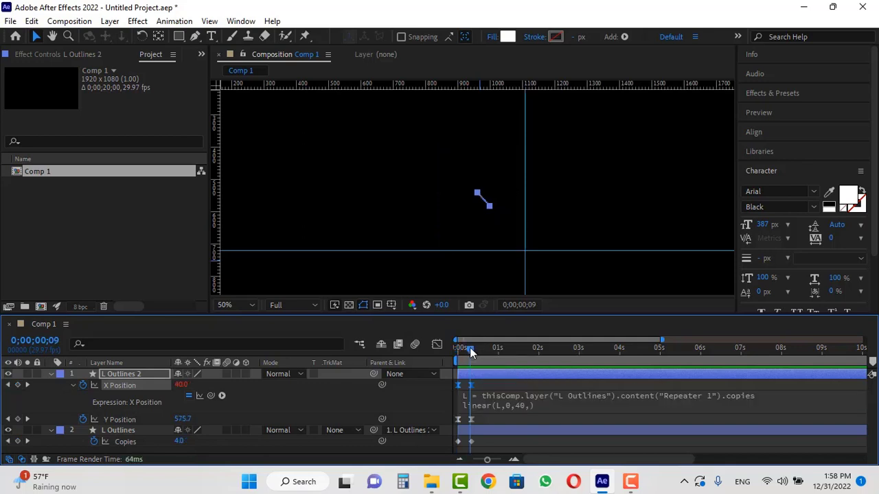
{"action": "double_click", "coordinate": [471, 385]}
{"action": "key", "text": "ctrl+c"}
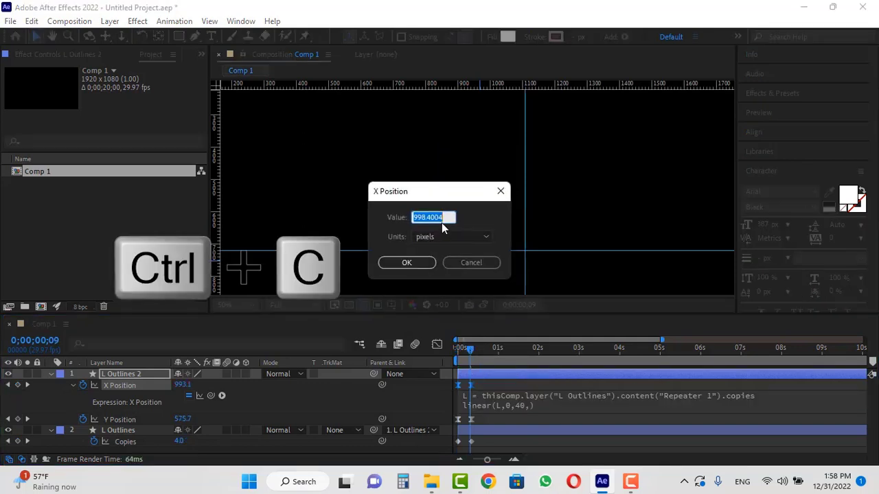
{"action": "left_click", "coordinate": [471, 263]}
{"action": "left_click", "coordinate": [524, 405]}
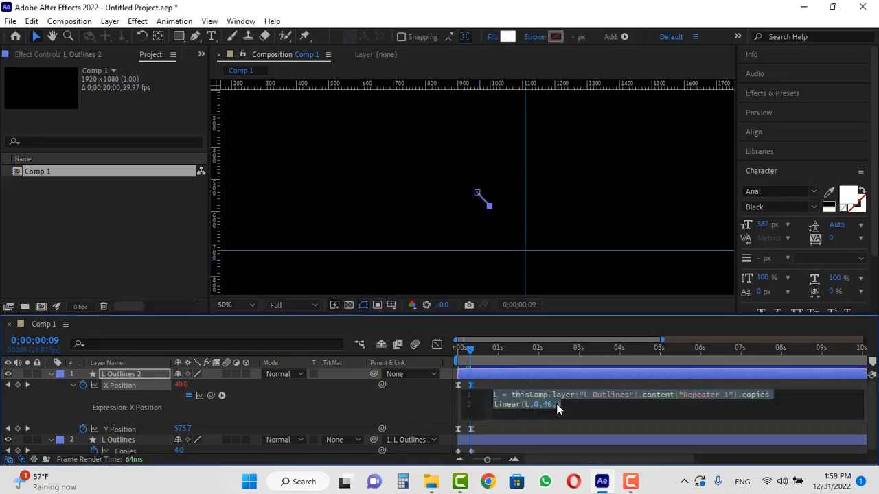
{"action": "left_click", "coordinate": [557, 404]}
{"action": "key", "text": "ctrl+v"}
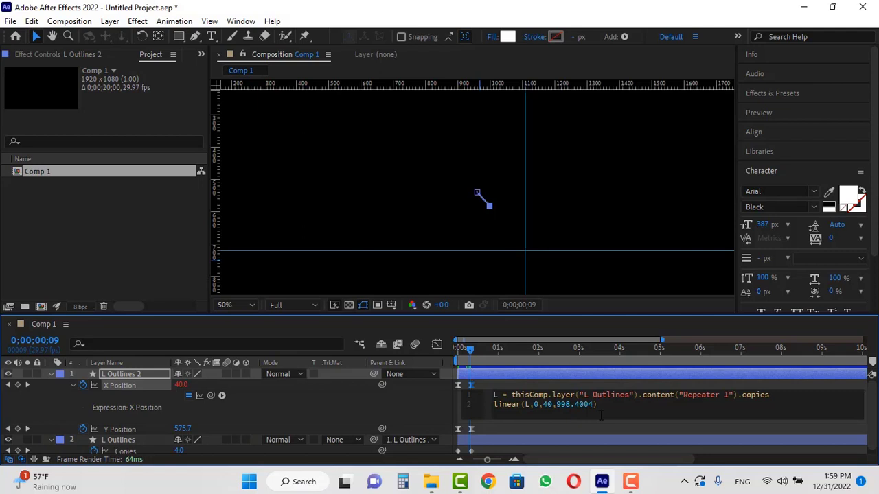
{"action": "type", "text": ","}
- Add the starting X value 960, completing linear(L,0,40,998.4004,960)
{"action": "left_click", "coordinate": [459, 385]}
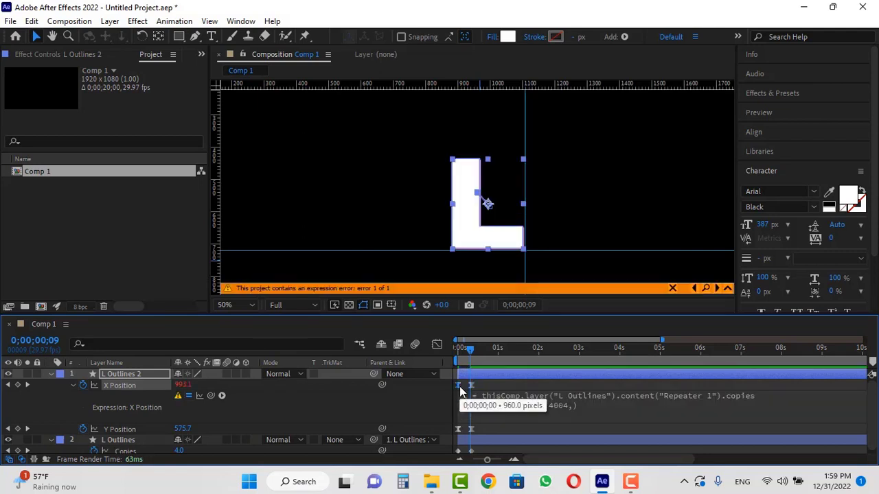
{"action": "double_click", "coordinate": [459, 386]}
{"action": "key", "text": "ctrl+c"}
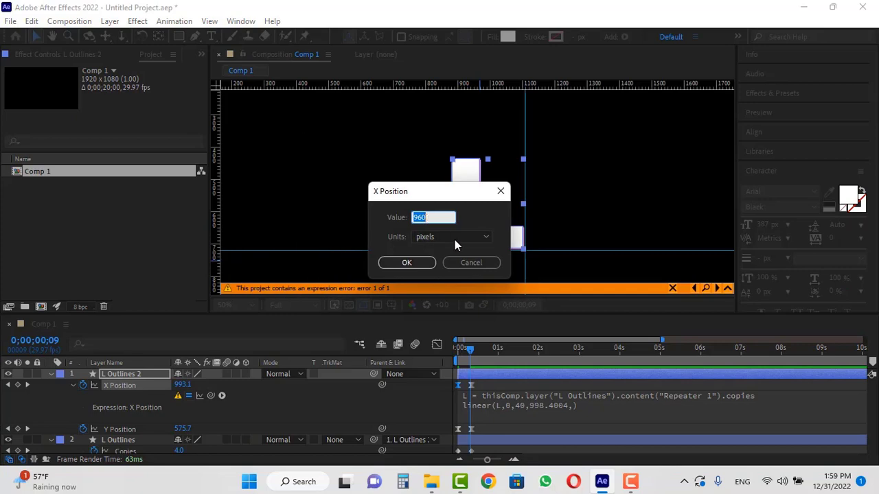
{"action": "left_click", "coordinate": [474, 262]}
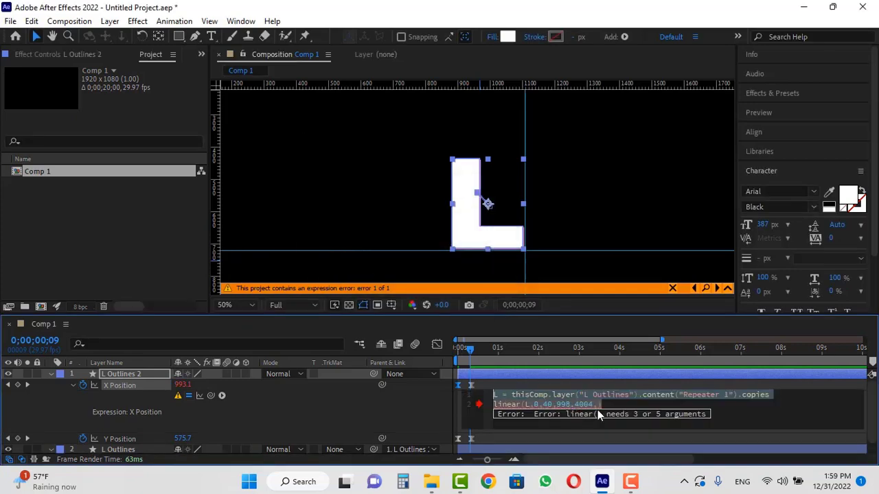
{"action": "left_click", "coordinate": [595, 404]}
{"action": "key", "text": "ctrl+v"}
{"action": "key", "text": "Return"}
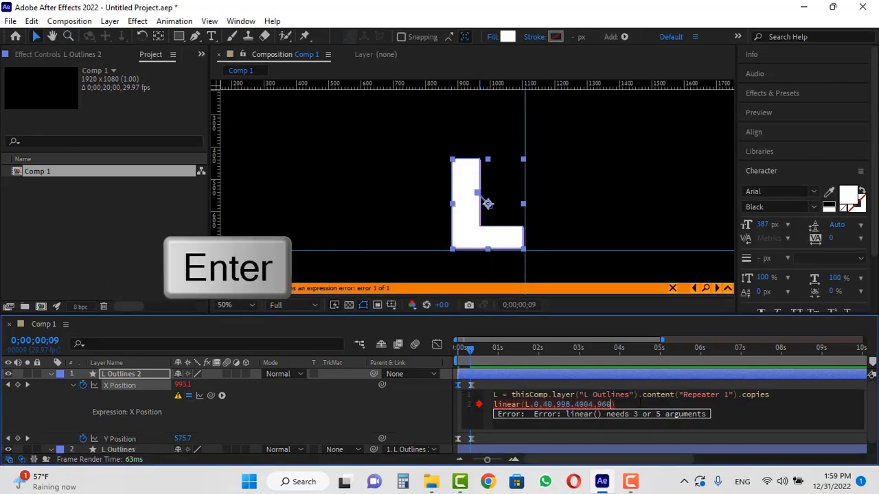
- Commit the X Position expression, return to frame 0, and copy the expression
{"action": "left_click", "coordinate": [471, 348]}
{"action": "left_click_drag", "start_coordinate": [470, 347], "coordinate": [453, 349]}
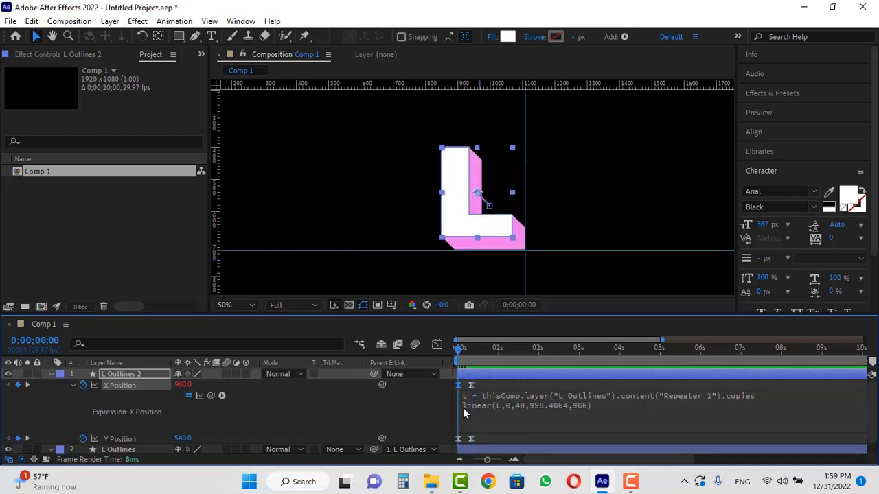
{"action": "left_click", "coordinate": [532, 402]}
{"action": "key", "text": "ctrl+c"}
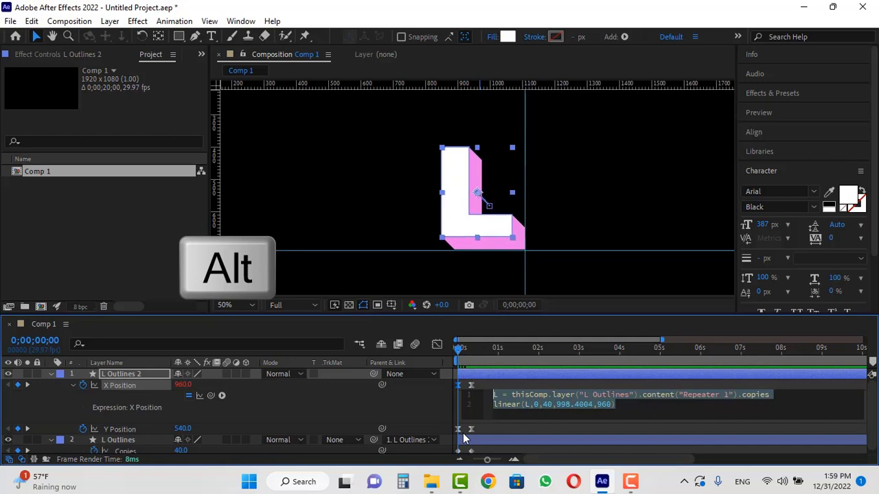
- Paste the copied X expression into a new Y Position expression
{"action": "left_click", "coordinate": [83, 430], "text": "alt"}
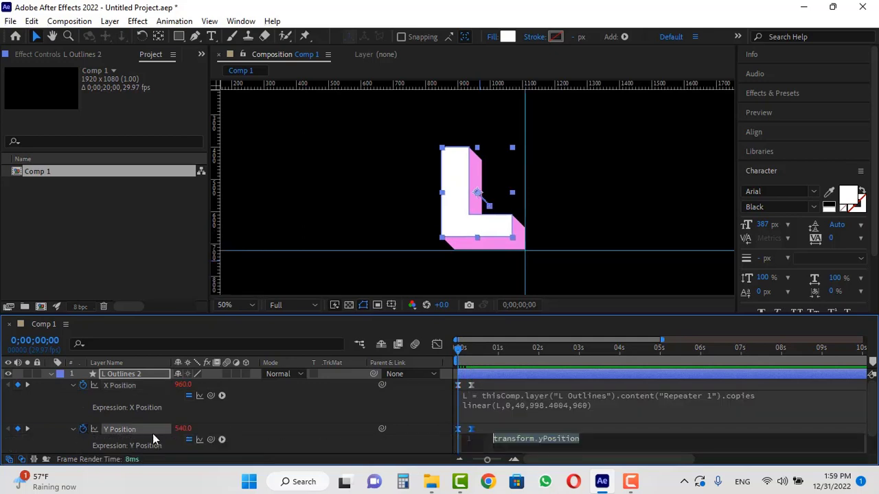
{"action": "key", "text": "ctrl+v"}
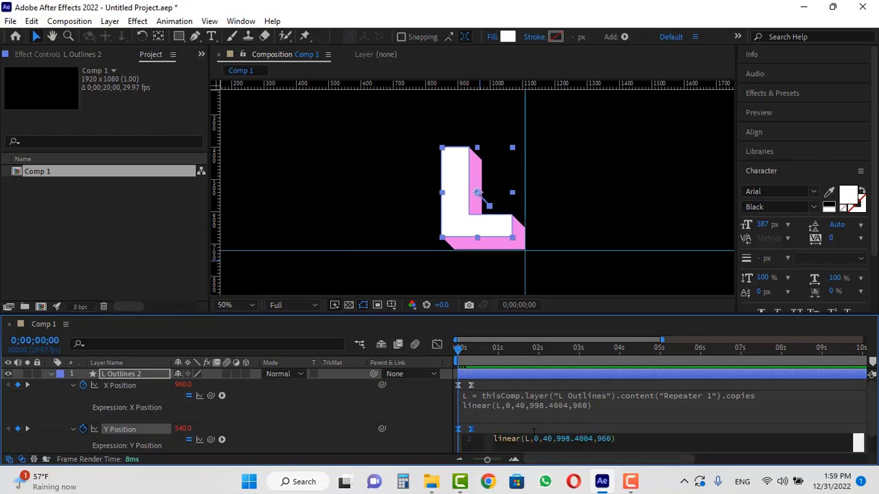
{"action": "left_click", "coordinate": [472, 434]}
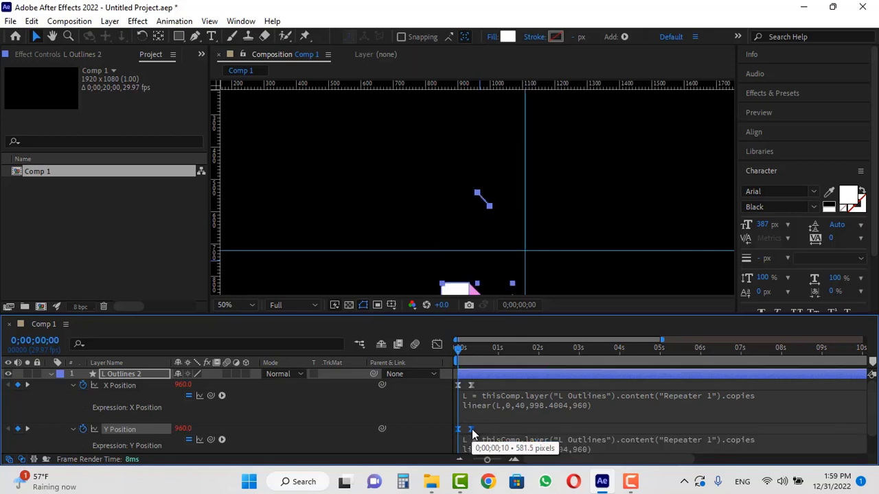
- Replace 998.4004 in the Y expression with the Y value 581.4888
{"action": "double_click", "coordinate": [472, 429]}
{"action": "key", "text": "ctrl+c"}
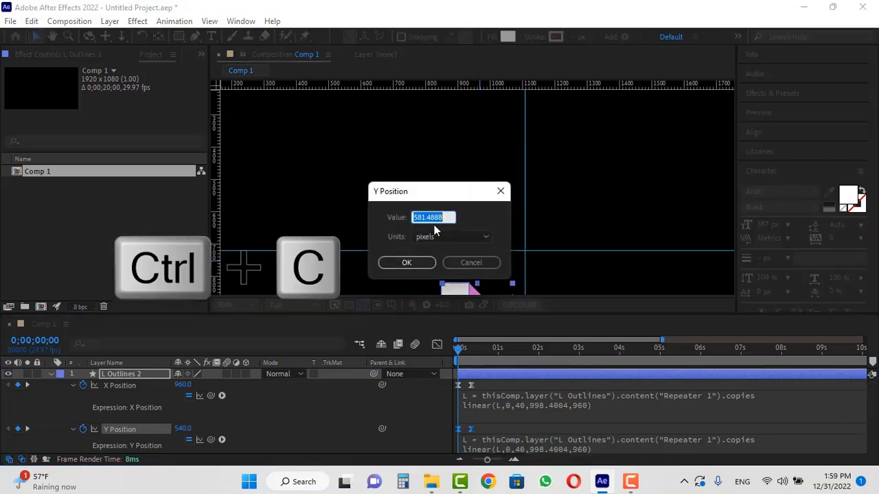
{"action": "left_click", "coordinate": [471, 261]}
{"action": "left_click", "coordinate": [565, 444]}
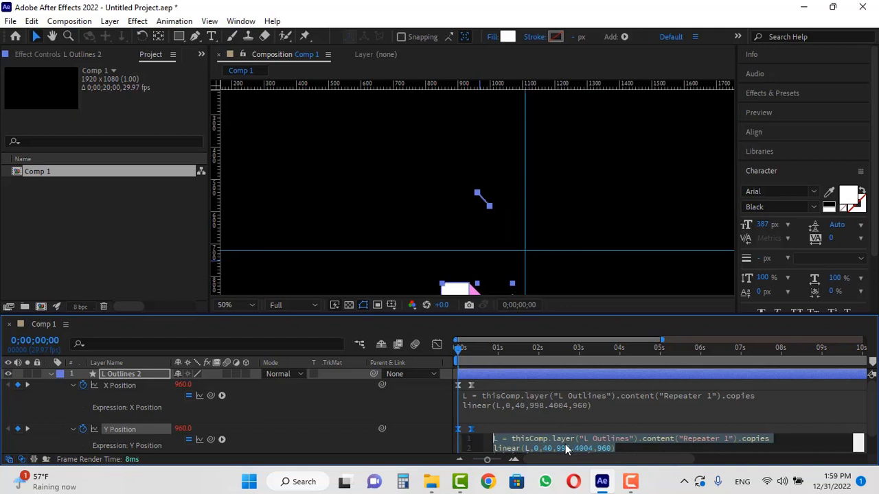
{"action": "left_click", "coordinate": [581, 445]}
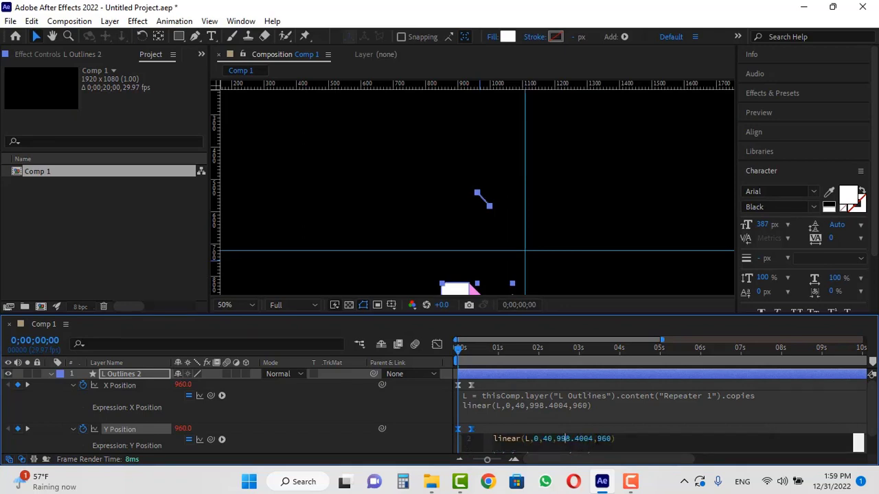
{"action": "key", "text": "shift+Left"}
{"action": "key", "text": "shift+Left"}
{"action": "key", "text": "shift+Left"}
{"action": "key", "text": "shift+Left"}
{"action": "key", "text": "ctrl+v"}
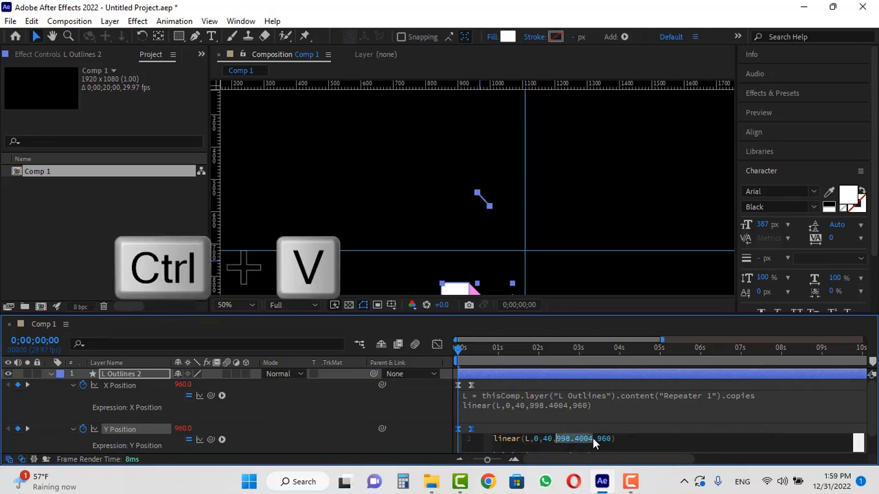
- Replace the final 960 in the Y expression with 540
{"action": "left_click", "coordinate": [461, 431]}
{"action": "key", "text": "ctrl+c"}
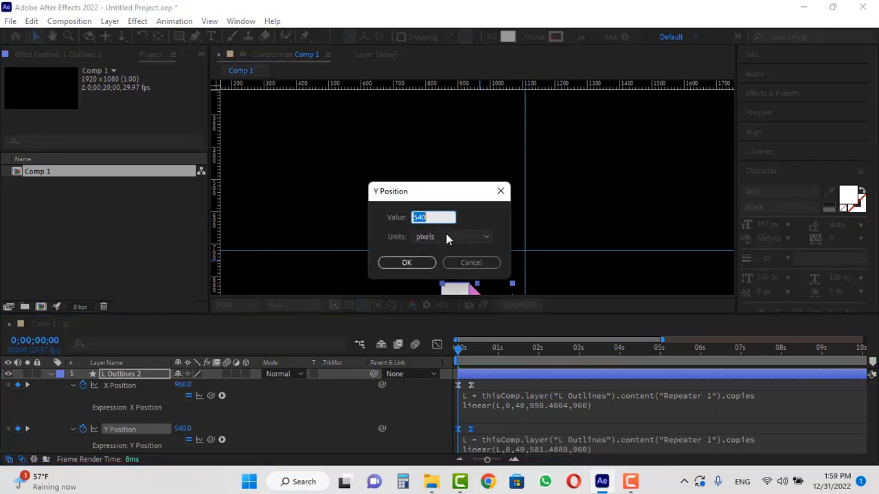
{"action": "type", "text": "960"}
{"action": "key", "text": "Return"}
{"action": "left_click", "coordinate": [577, 449]}
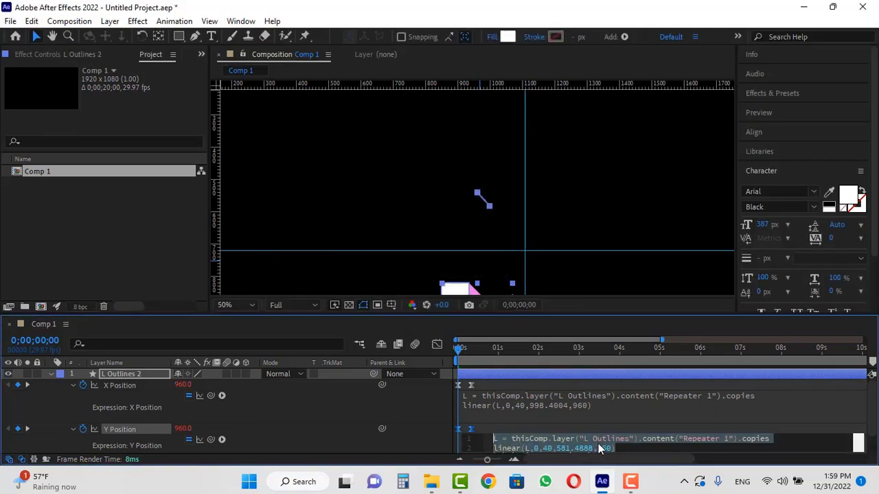
{"action": "left_click", "coordinate": [596, 438]}
{"action": "left_click_drag", "start_coordinate": [596, 438], "coordinate": [608, 438]}
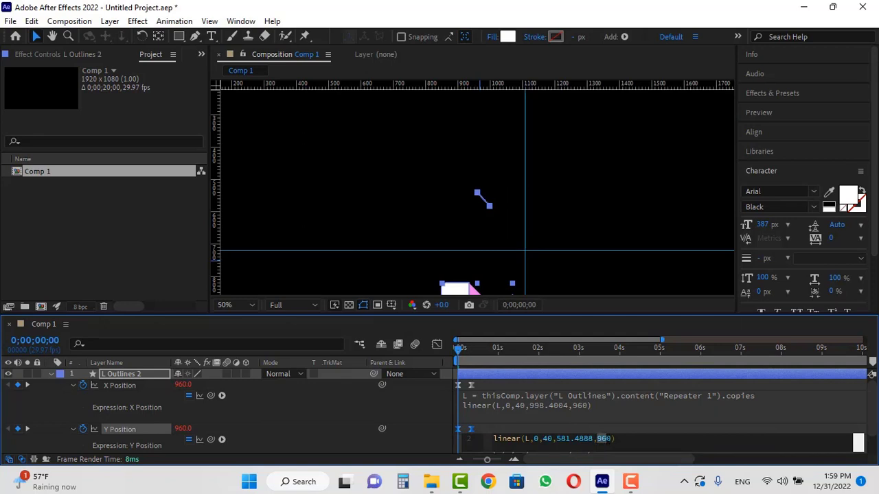
{"action": "key", "text": "ctrl+v"}
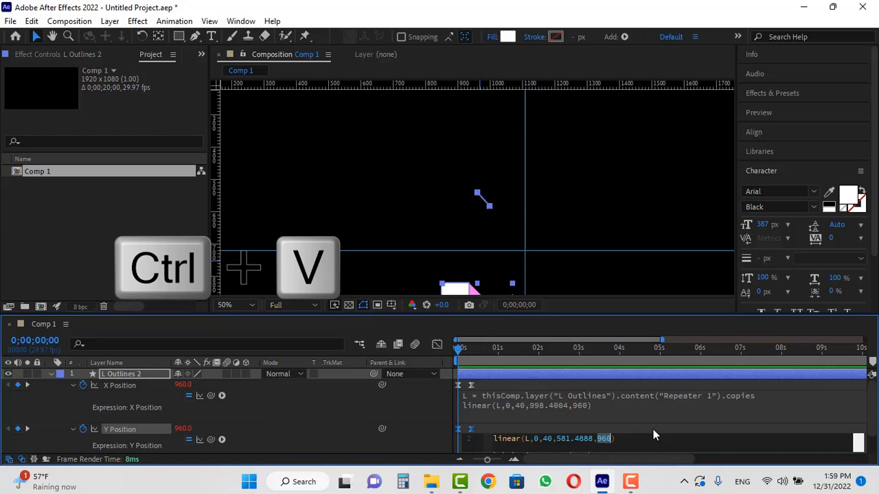
{"action": "type", "text": "54"}
{"action": "key", "text": "Return"}
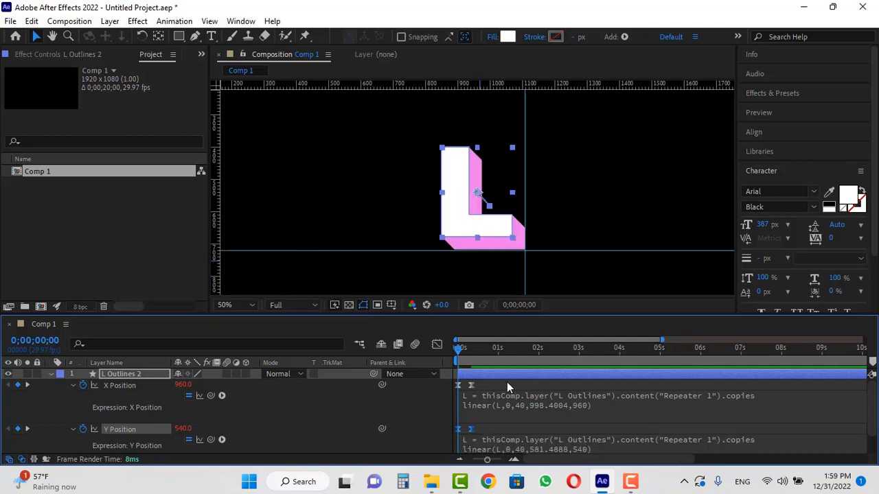
- Remove the X and Y Position keyframes and show only keyframed properties
{"action": "left_click", "coordinate": [80, 384]}
{"action": "left_click", "coordinate": [80, 428]}
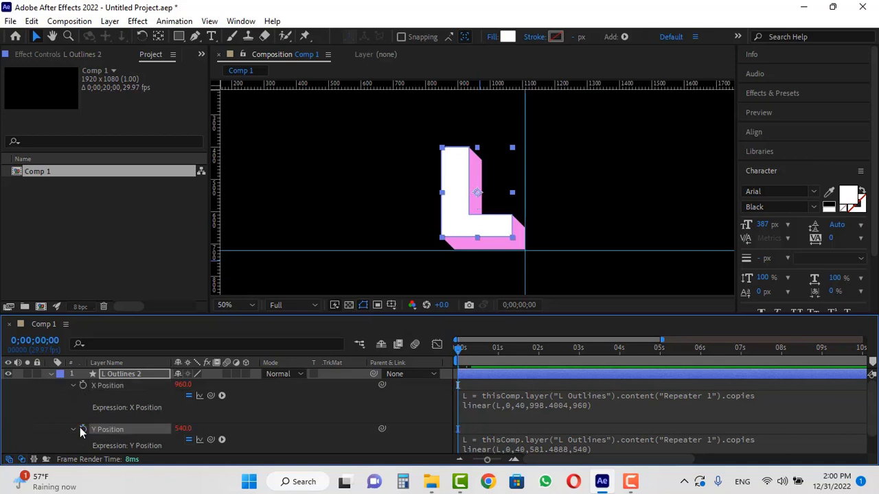
{"action": "key", "text": "u"}
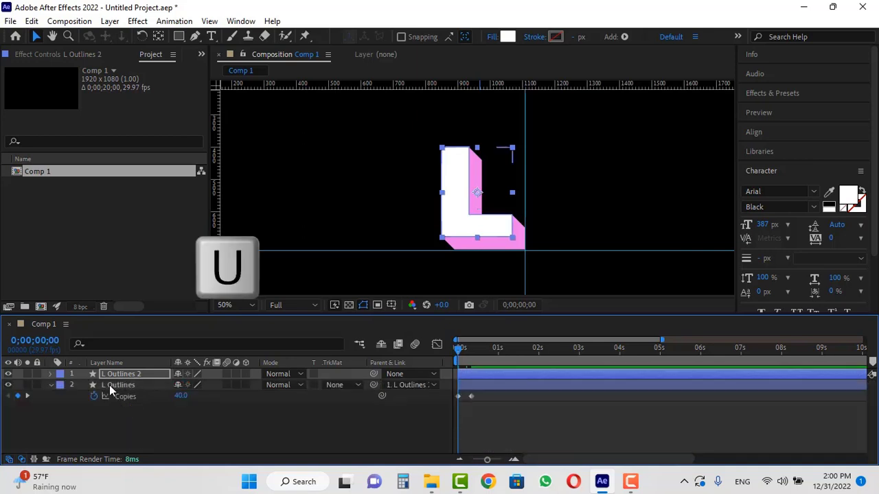
- Scrub the L Outlines Repeater Copies value, settling at 14
{"action": "left_click", "coordinate": [126, 384]}
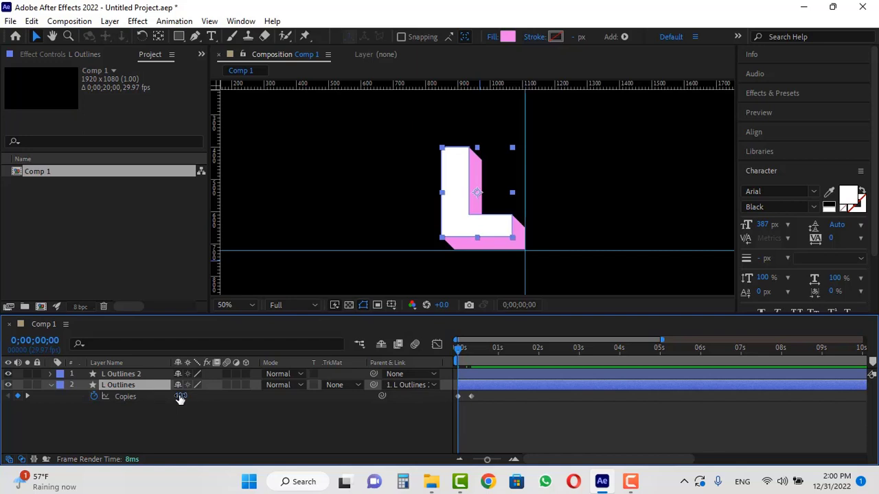
{"action": "left_click_drag", "start_coordinate": [180, 398], "coordinate": [141, 397]}
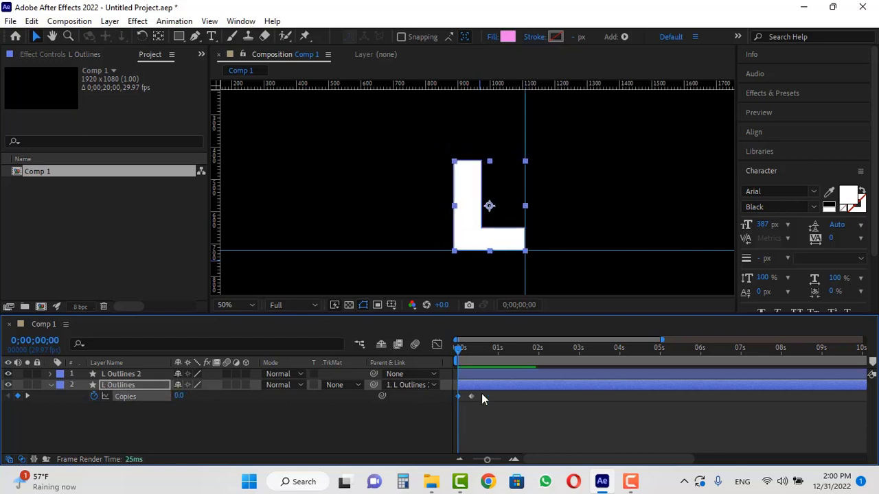
{"action": "left_click", "coordinate": [494, 395]}
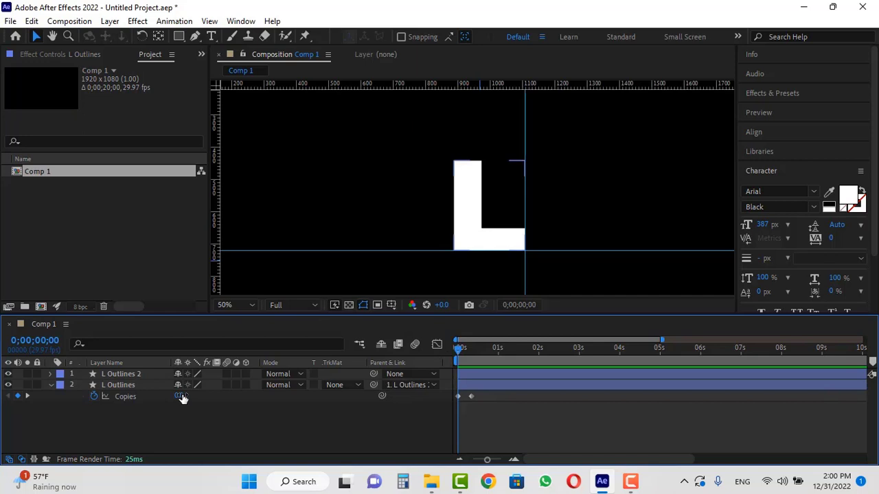
{"action": "left_click_drag", "start_coordinate": [181, 397], "coordinate": [197, 401]}
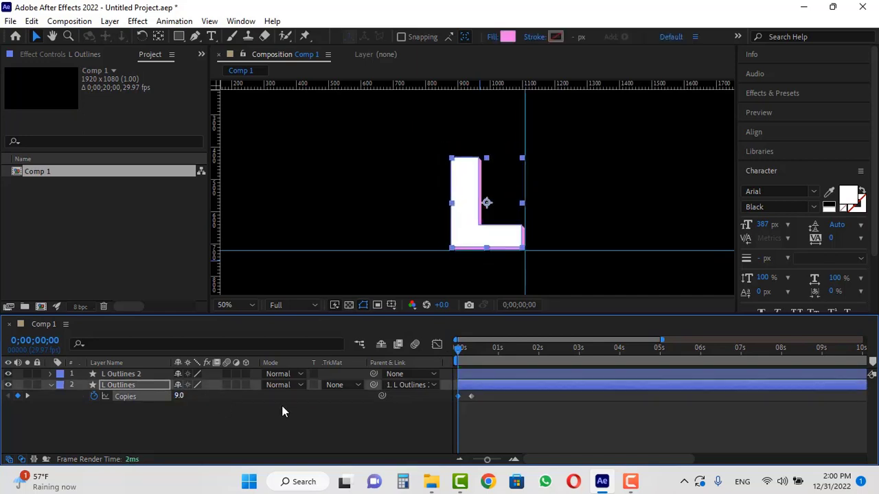
{"action": "mouse_move", "coordinate": [460, 350]}
{"action": "left_mouse_down"}
{"action": "mouse_move", "coordinate": [471, 352]}
{"action": "mouse_move", "coordinate": [451, 354]}
{"action": "left_mouse_up"}
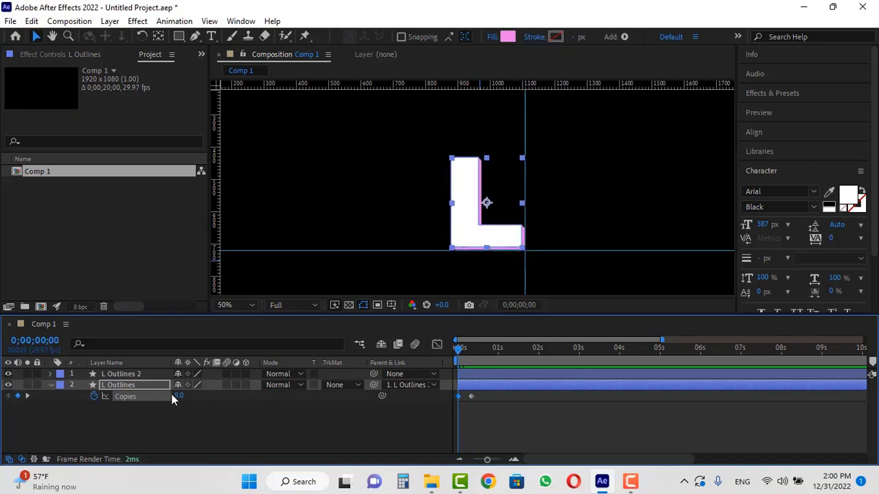
{"action": "left_click_drag", "start_coordinate": [178, 396], "coordinate": [172, 408]}
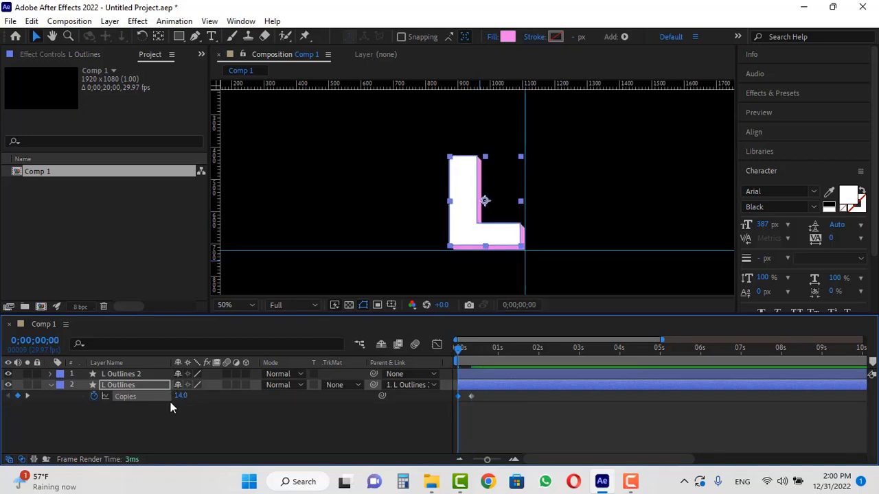
- Set Copies to 40 at the start and keyframe a new count at 10 frames
{"action": "left_click", "coordinate": [180, 396]}
{"action": "type", "text": "40"}
{"action": "key", "text": "Return"}
{"action": "left_click_drag", "start_coordinate": [469, 349], "coordinate": [473, 350]}
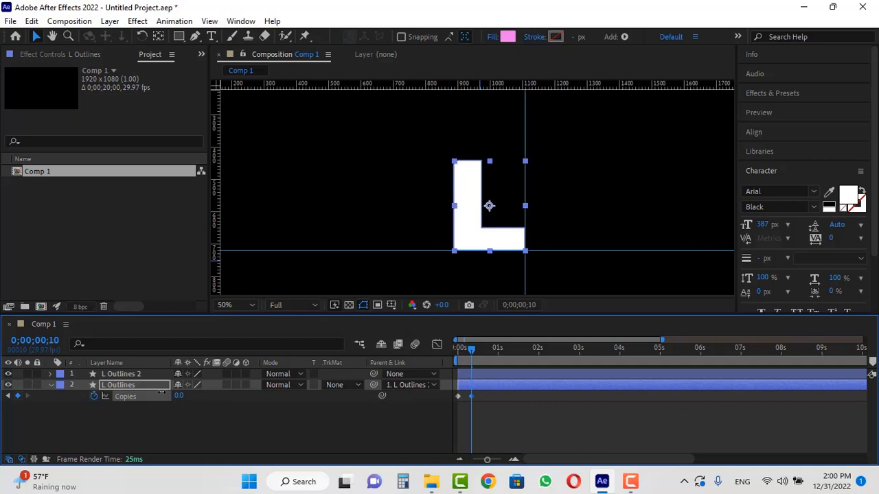
{"action": "mouse_move", "coordinate": [113, 387]}
{"action": "left_mouse_down"}
{"action": "mouse_move", "coordinate": [138, 396]}
{"action": "mouse_move", "coordinate": [128, 396]}
{"action": "left_mouse_up"}
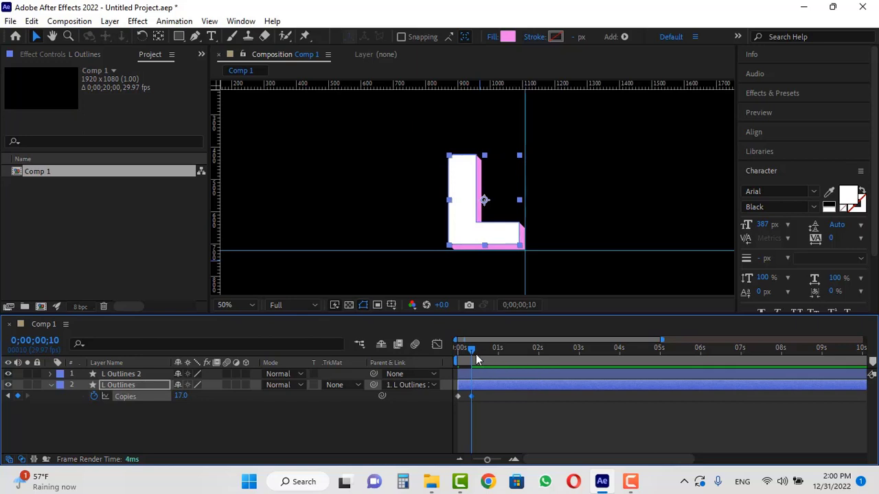
- Add Copies keyframes at 23 frames and at 1;06 with 17 copies
{"action": "left_click_drag", "start_coordinate": [476, 355], "coordinate": [488, 357]}
{"action": "left_click_drag", "start_coordinate": [181, 398], "coordinate": [179, 397]}
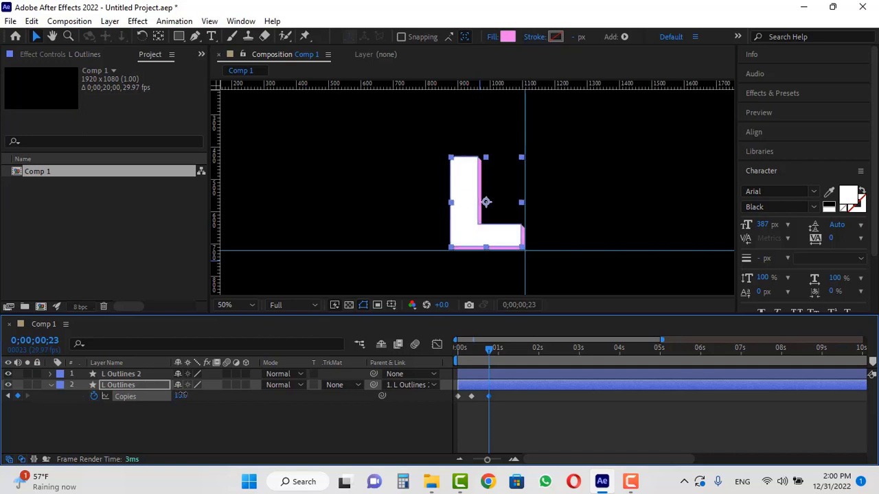
{"action": "left_click_drag", "start_coordinate": [178, 396], "coordinate": [183, 396]}
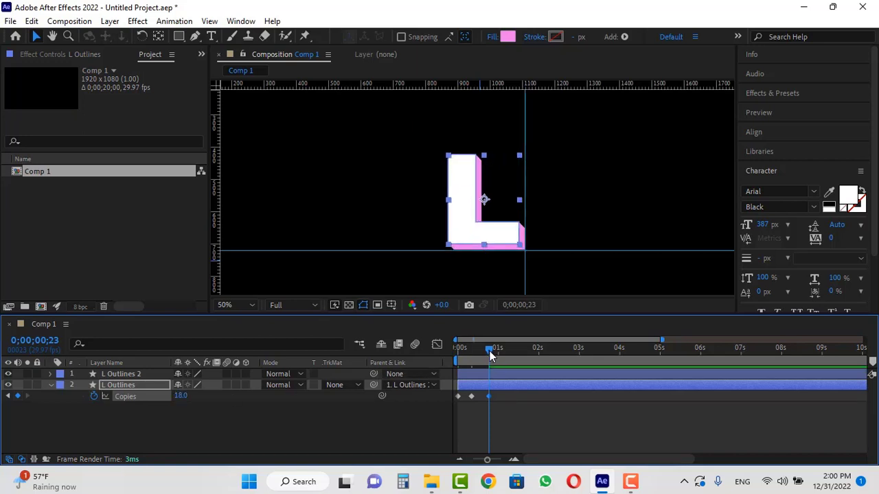
{"action": "left_click_drag", "start_coordinate": [490, 351], "coordinate": [506, 350]}
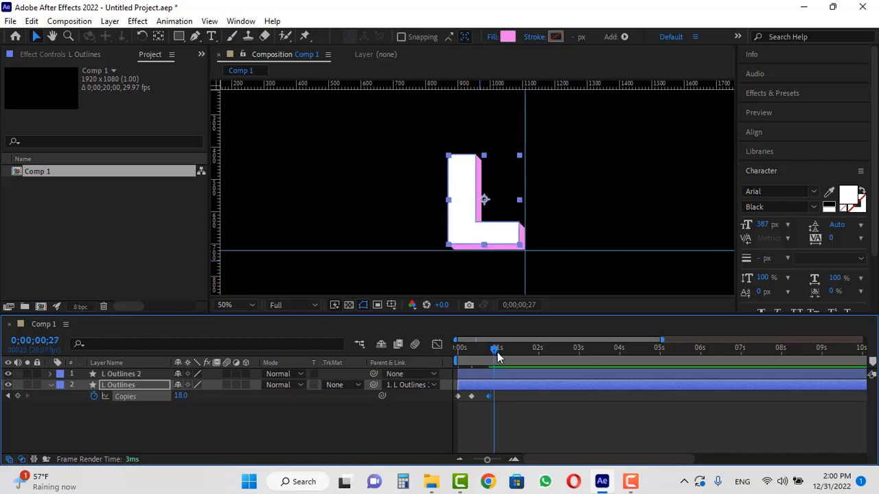
{"action": "left_click", "coordinate": [471, 397]}
{"action": "key", "text": "ctrl+c"}
{"action": "key", "text": "ctrl+v"}
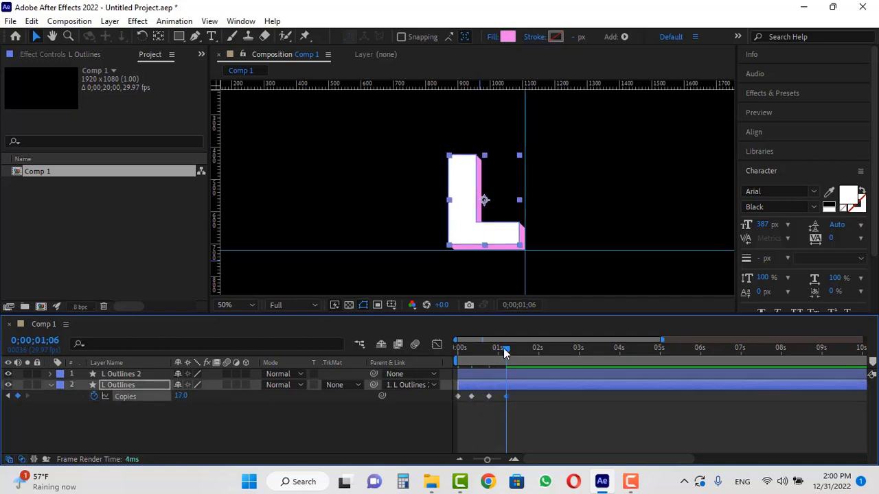
- Preview the extrusion animation from the start and scrub through its early frames
{"action": "left_click_drag", "start_coordinate": [503, 348], "coordinate": [427, 344]}
{"action": "key", "text": "space"}
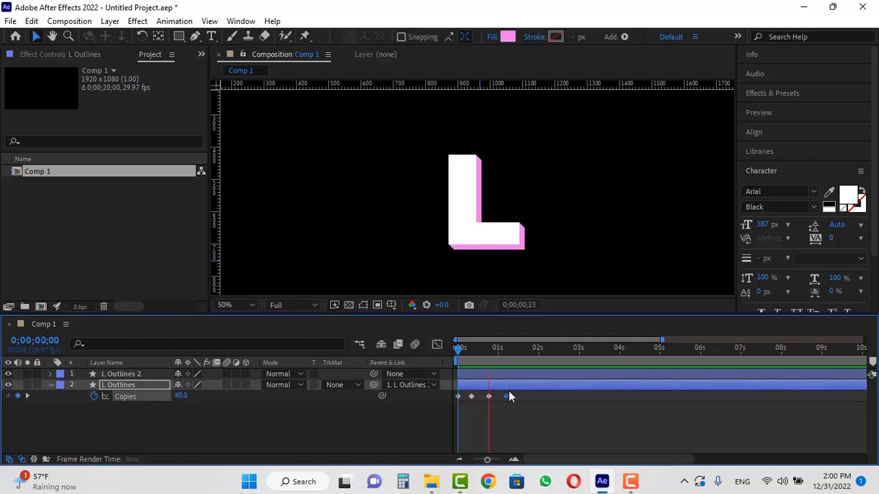
{"action": "key", "text": "space"}
{"action": "left_click", "coordinate": [464, 349]}
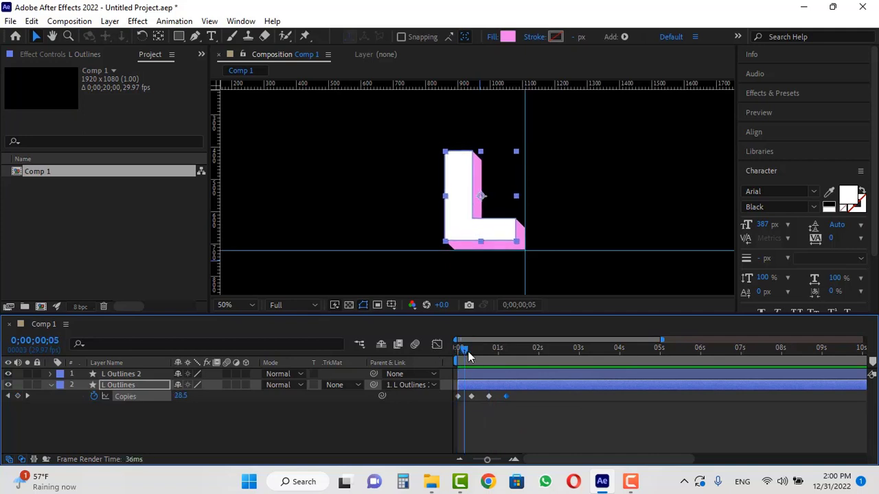
{"action": "mouse_move", "coordinate": [467, 351]}
{"action": "left_mouse_down"}
{"action": "mouse_move", "coordinate": [500, 363]}
{"action": "mouse_move", "coordinate": [471, 363]}
{"action": "left_mouse_up"}
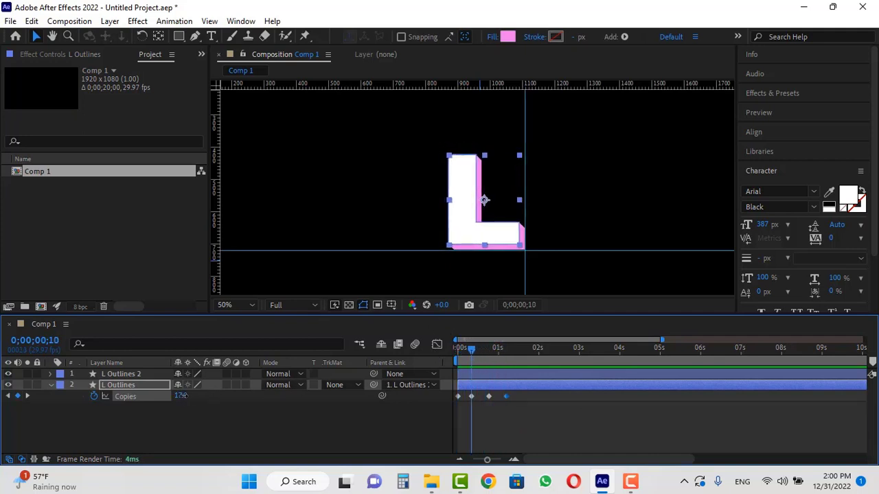
- Change the 23-frame Copies keyframe to 21 and preview the animation again
{"action": "left_click_drag", "start_coordinate": [473, 349], "coordinate": [490, 350]}
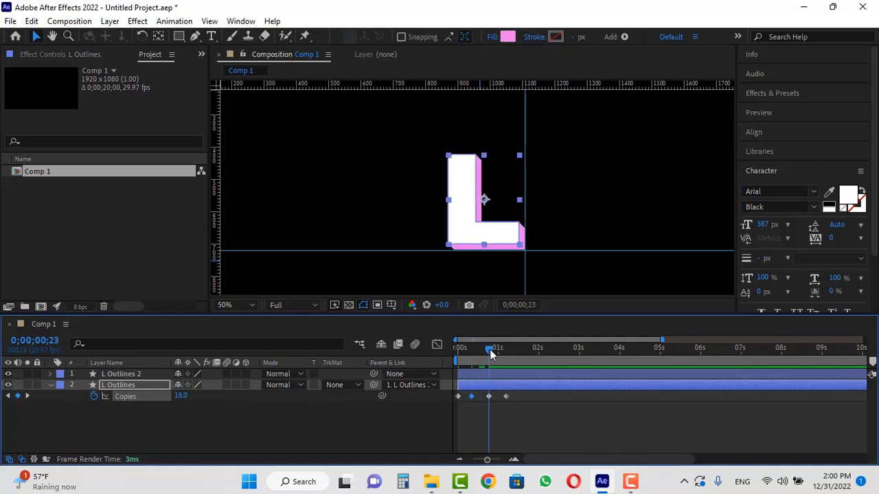
{"action": "left_click", "coordinate": [181, 396]}
{"action": "type", "text": "21"}
{"action": "key", "text": "Return"}
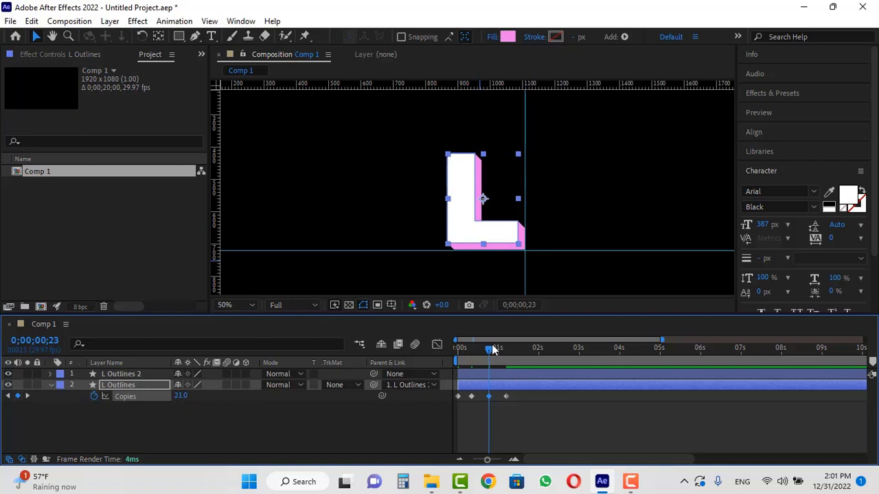
{"action": "left_click_drag", "start_coordinate": [489, 349], "coordinate": [412, 350]}
{"action": "key", "text": "space"}
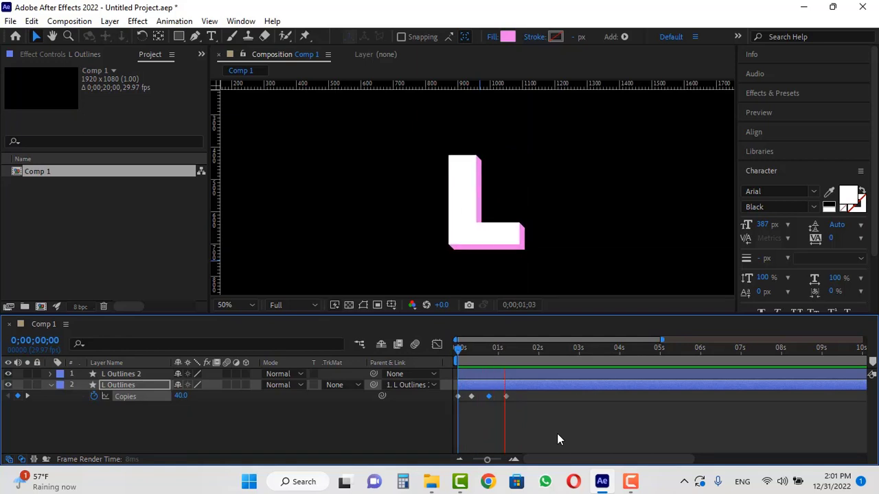
{"action": "key", "text": "space"}
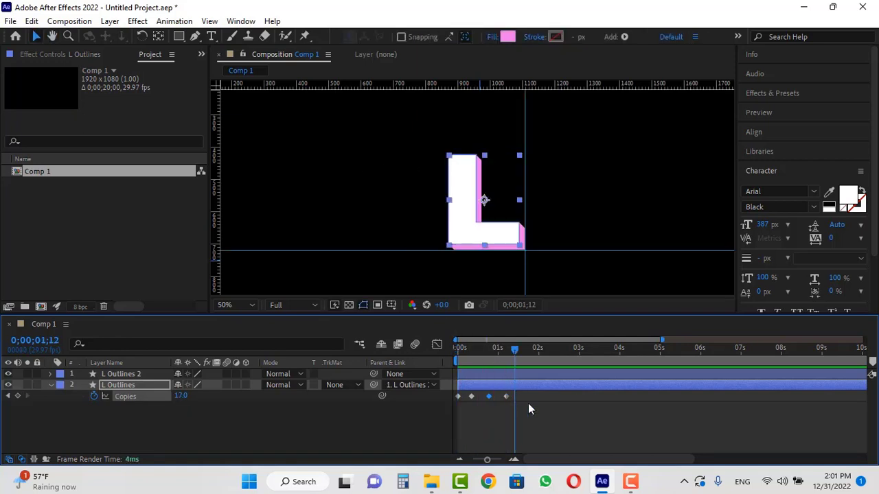
{"action": "left_click", "coordinate": [536, 416]}
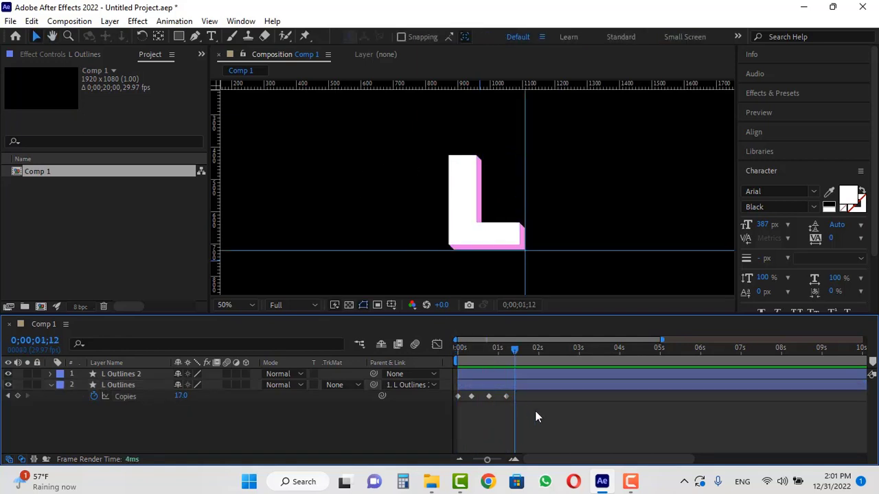